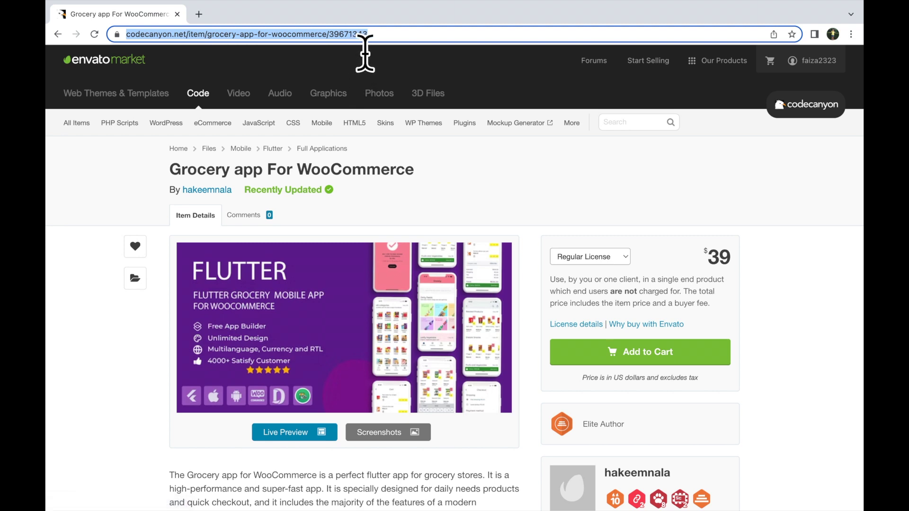
# - Reload the page, add Grocery app For WooCommerce (US$39) to the cart, and go to checkout
pyautogui.click(374, 34)
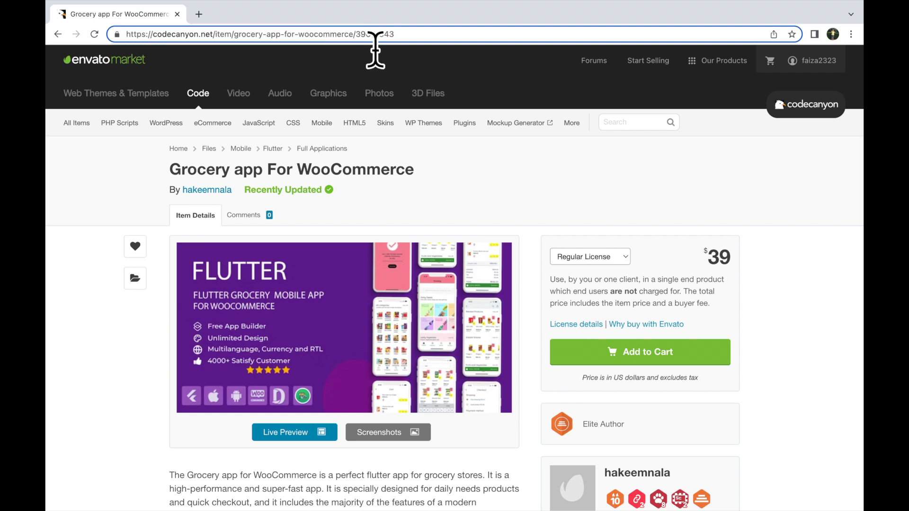
pyautogui.press('Return')
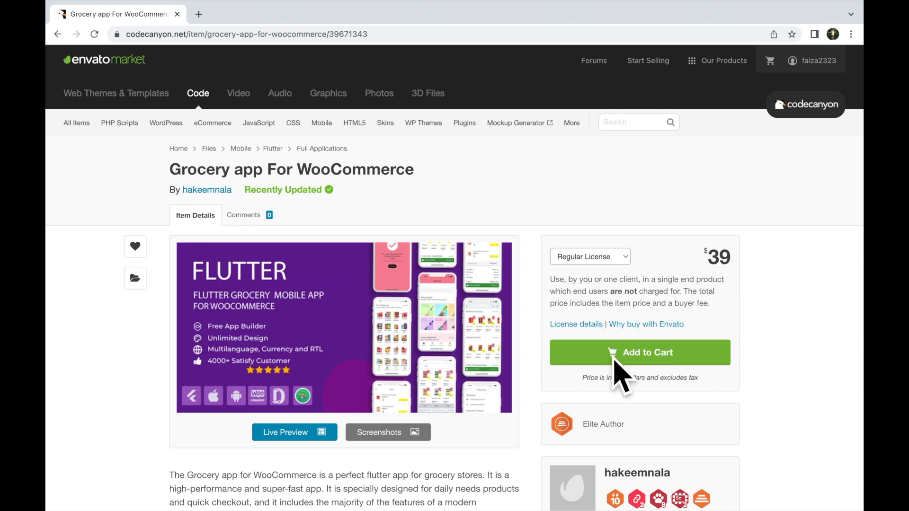
pyautogui.click(615, 362)
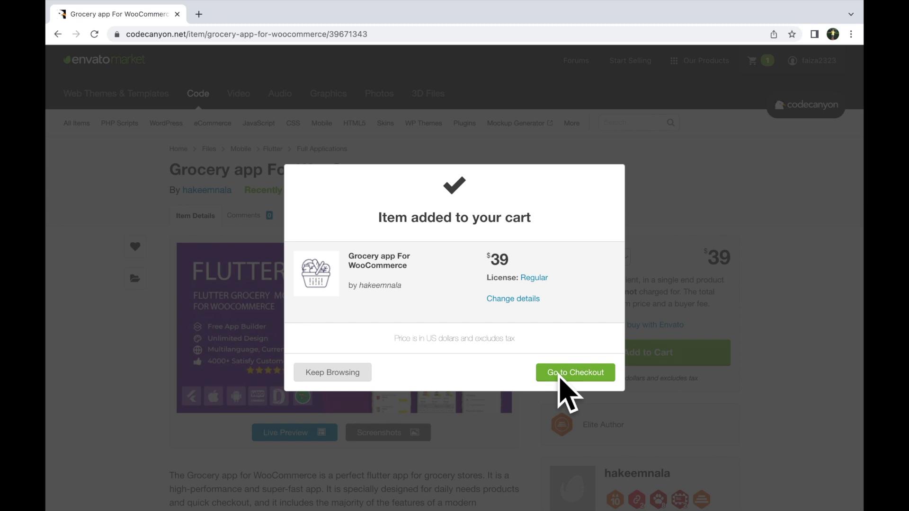
pyautogui.click(561, 375)
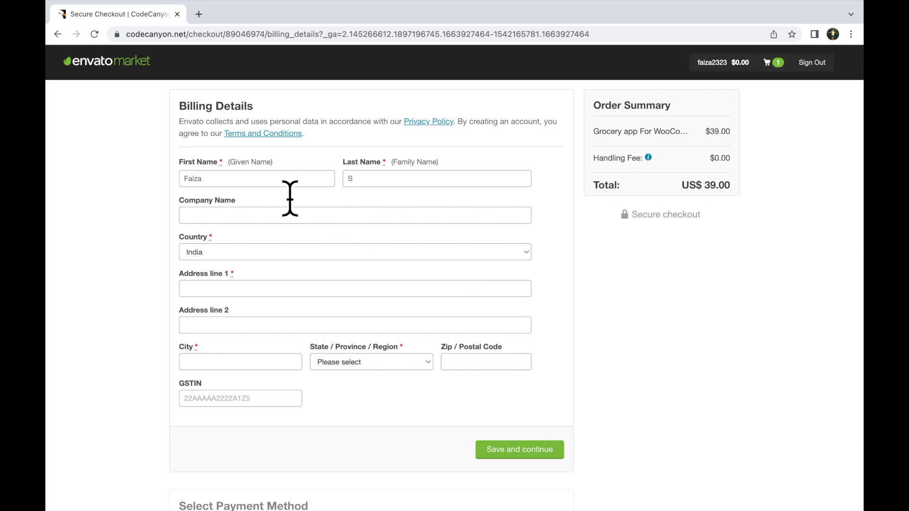
pyautogui.write('ore')
# - Fill the billing address, city, state Karnataka and postal code
pyautogui.press('Tab')
pyautogui.write('Ban')
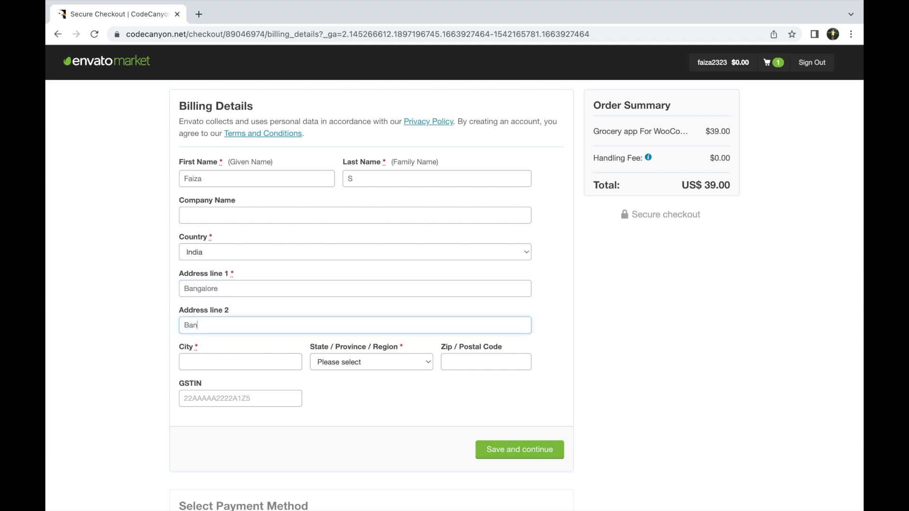
pyautogui.click(239, 362)
pyautogui.write('Karnataka')
pyautogui.click(371, 361)
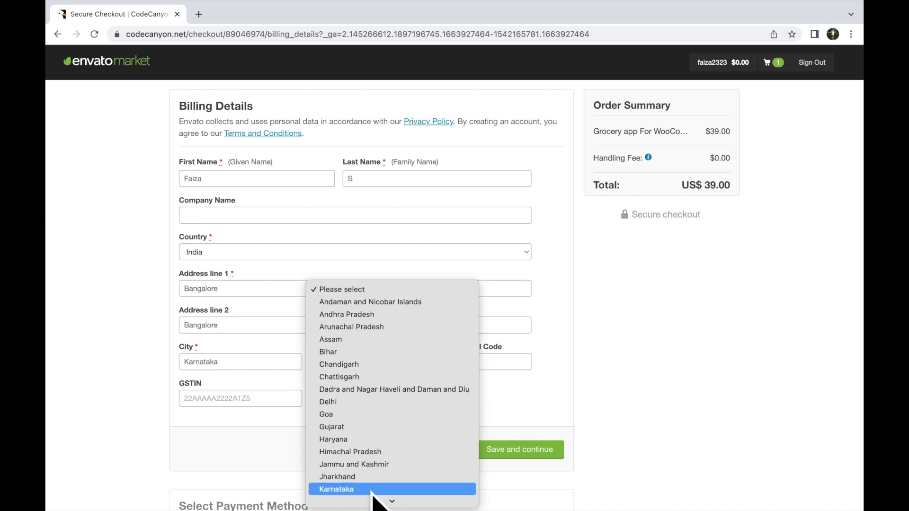
pyautogui.click(377, 487)
pyautogui.click(486, 361)
pyautogui.write('560048')
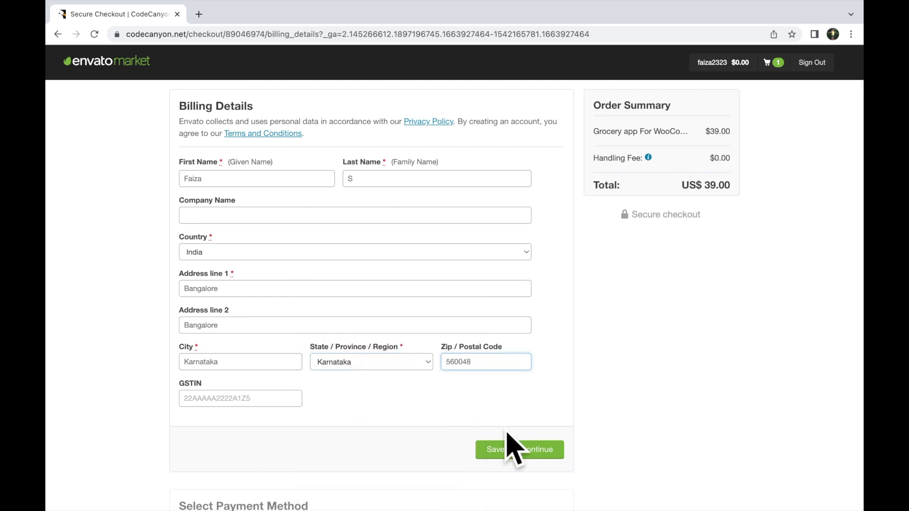
# - Save the billing details and pay for the Grocery app order by card
pyautogui.click(519, 449)
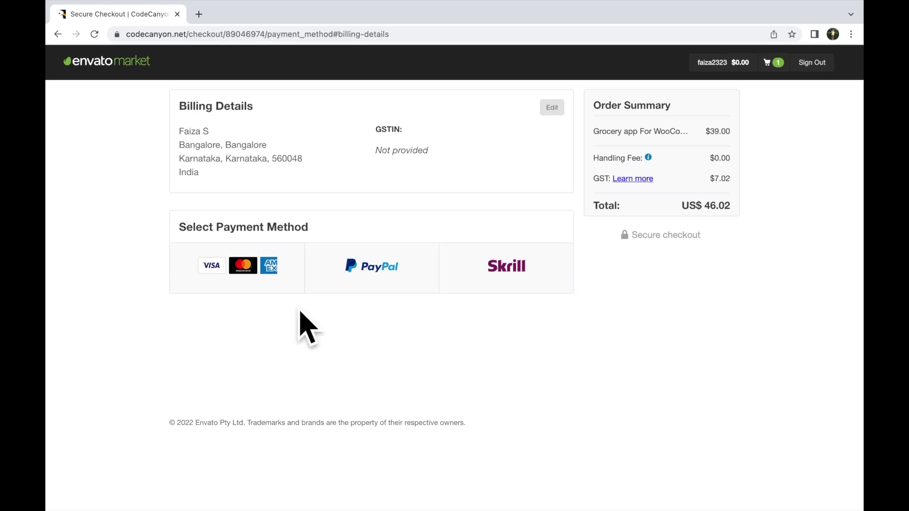
pyautogui.click(249, 284)
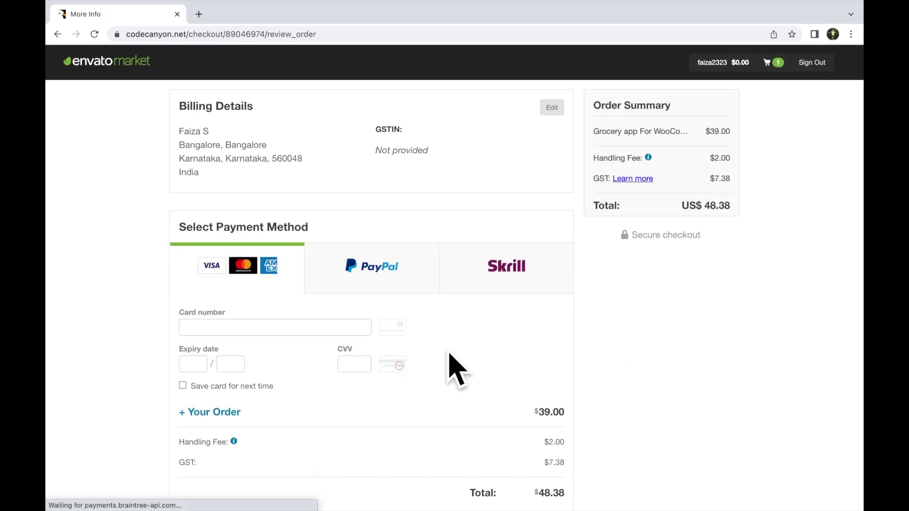
pyautogui.scroll(-2, 455, 368)
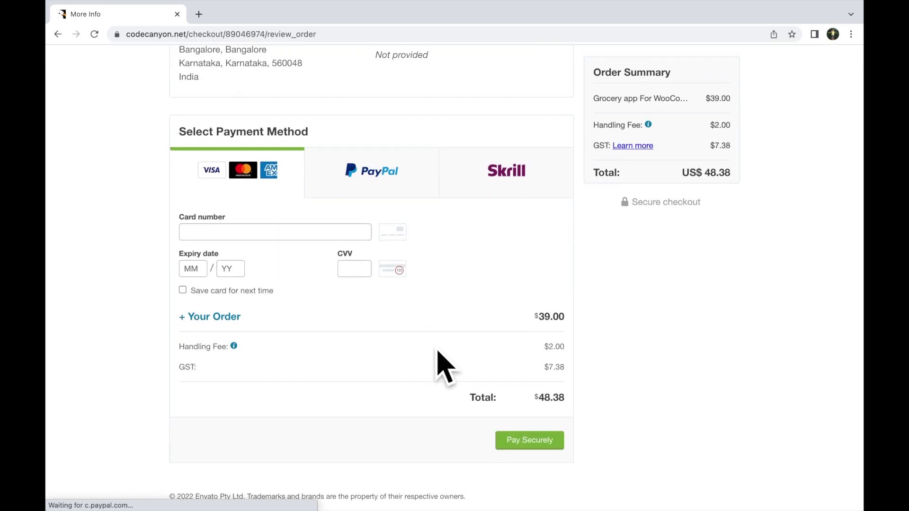
pyautogui.click(530, 440)
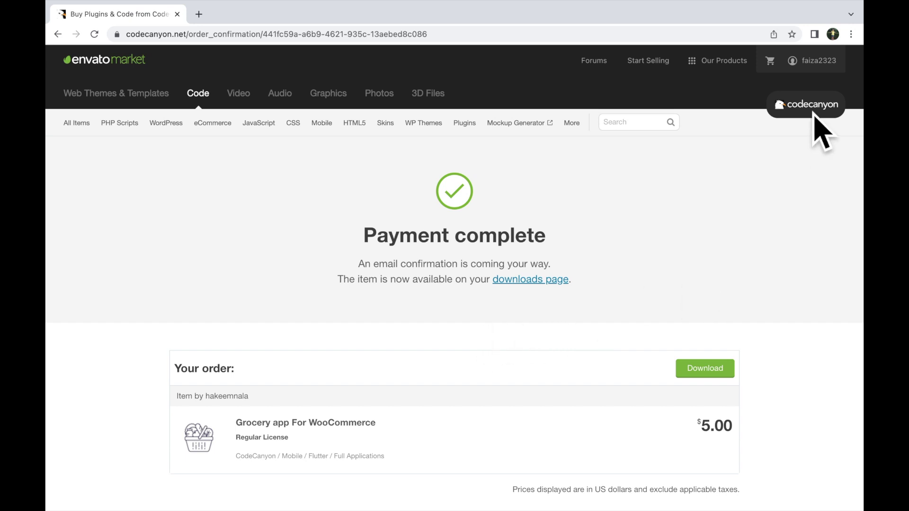
# - Download the Grocery app's All files & documentation zip from the Downloads page
pyautogui.moveTo(814, 60)
pyautogui.click(746, 143)
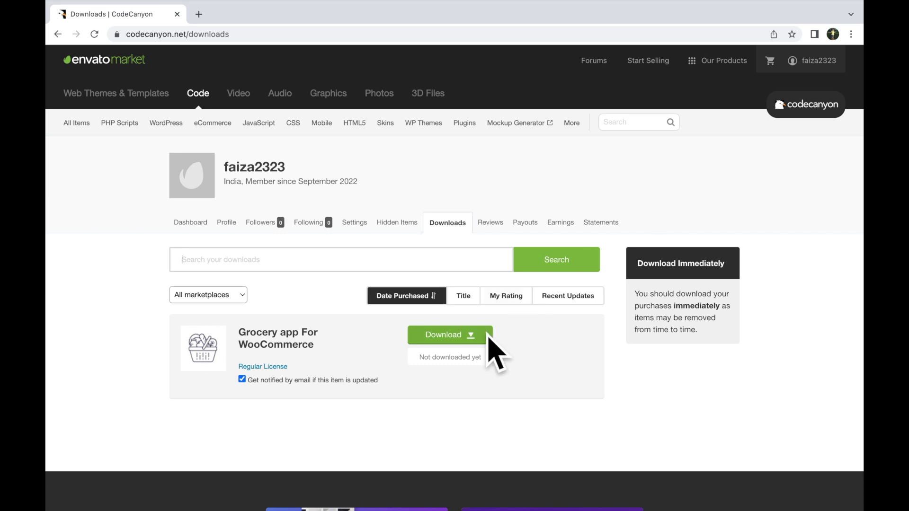
pyautogui.click(480, 344)
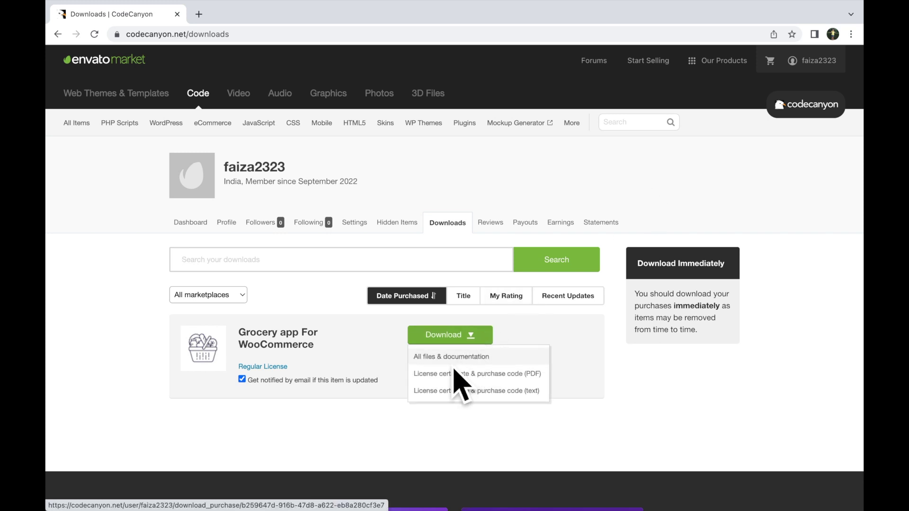
pyautogui.click(455, 362)
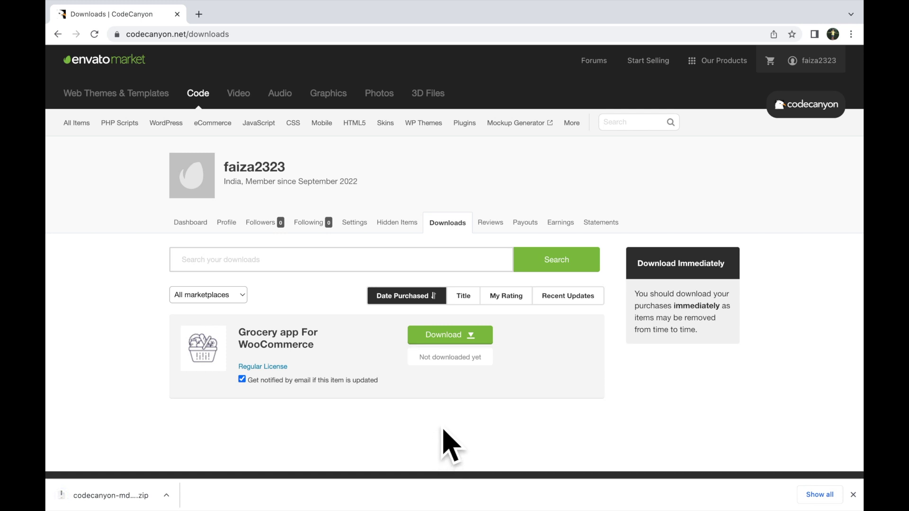
pyautogui.click(166, 495)
# - Extract the downloaded 158 MB zip in Finder, select build-app-online.zip, and return to Chrome
pyautogui.click(192, 481)
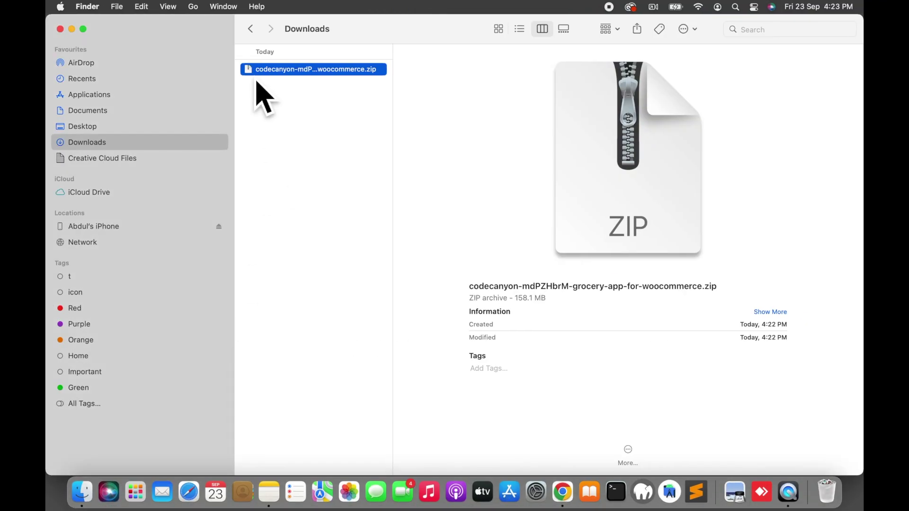
pyautogui.doubleClick(313, 69)
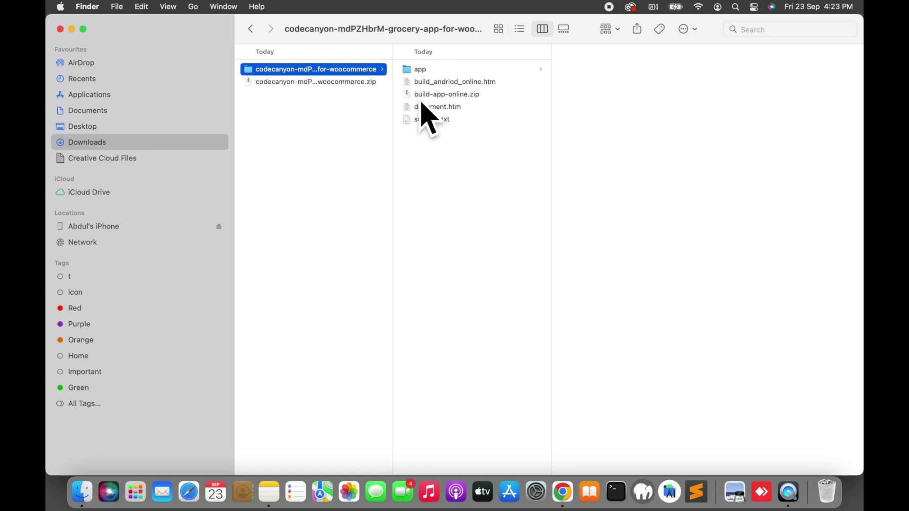
pyautogui.click(421, 99)
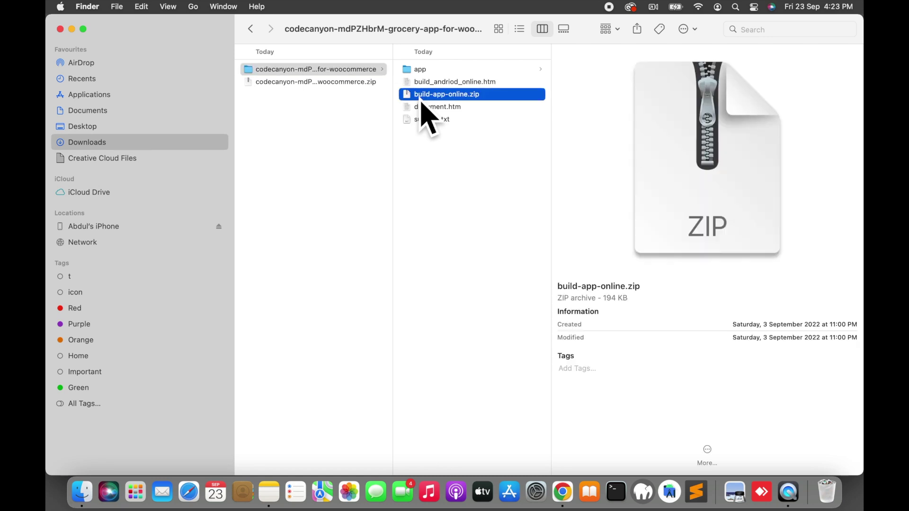
pyautogui.click(562, 492)
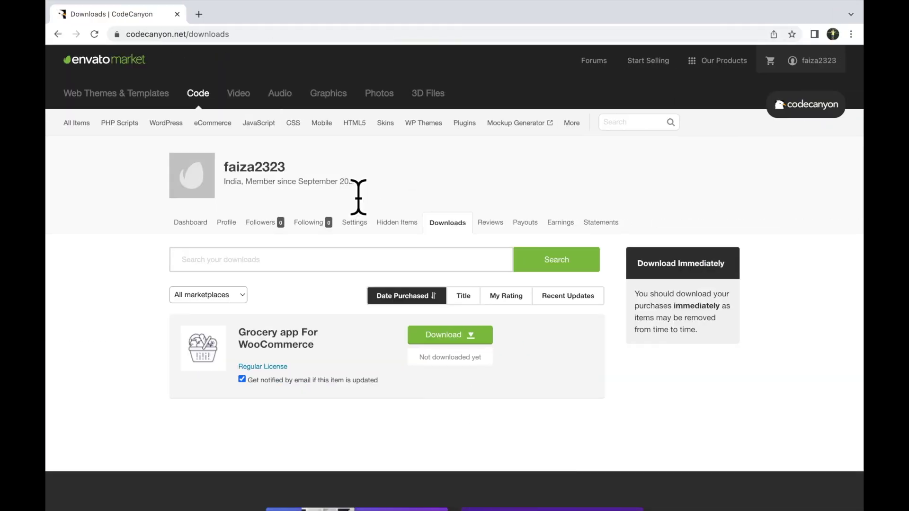
# - In a new tab, go to the Grocery site's WordPress admin and its Add New Plugins page
pyautogui.click(199, 14)
pyautogui.write('grocery.buildapp.online/wp-admin/')
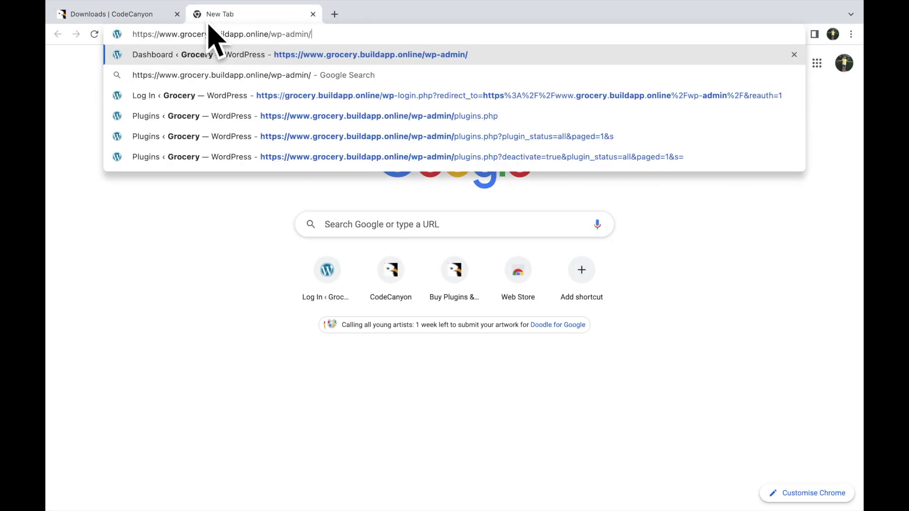
pyautogui.press('Return')
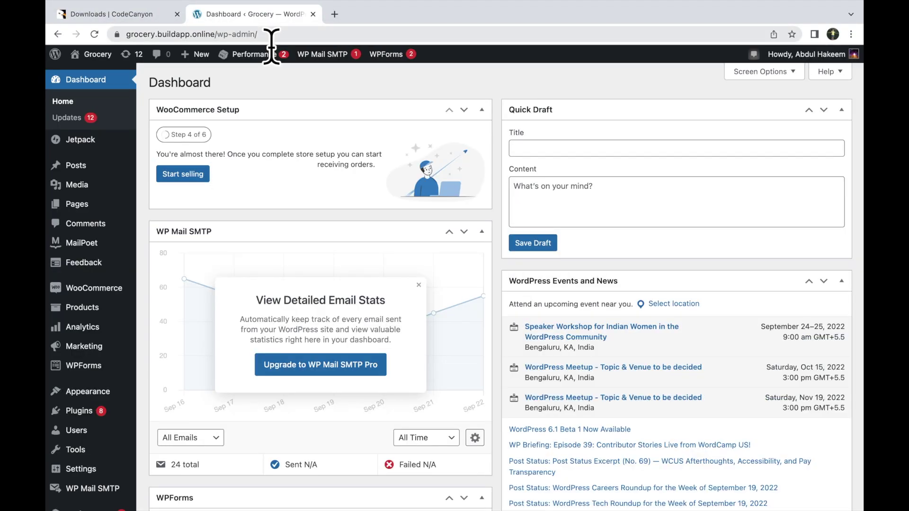
pyautogui.click(252, 35)
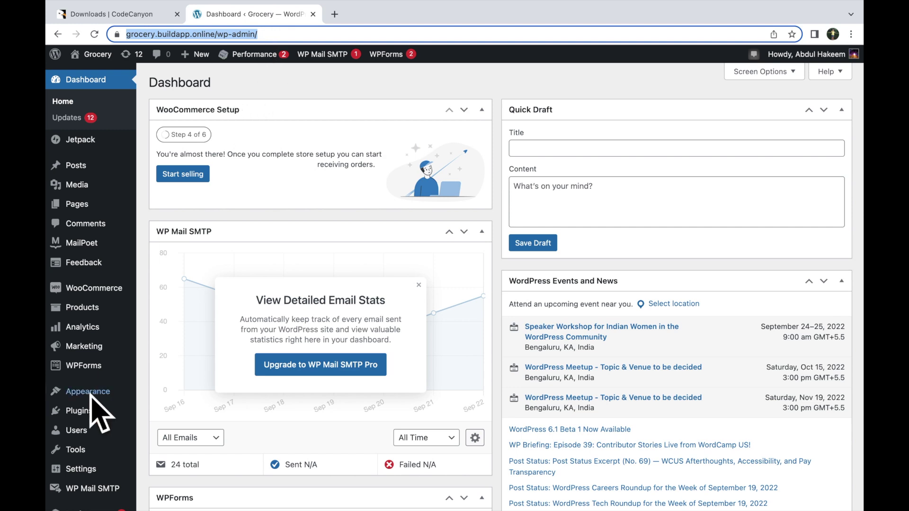
pyautogui.moveTo(78, 410)
pyautogui.click(163, 429)
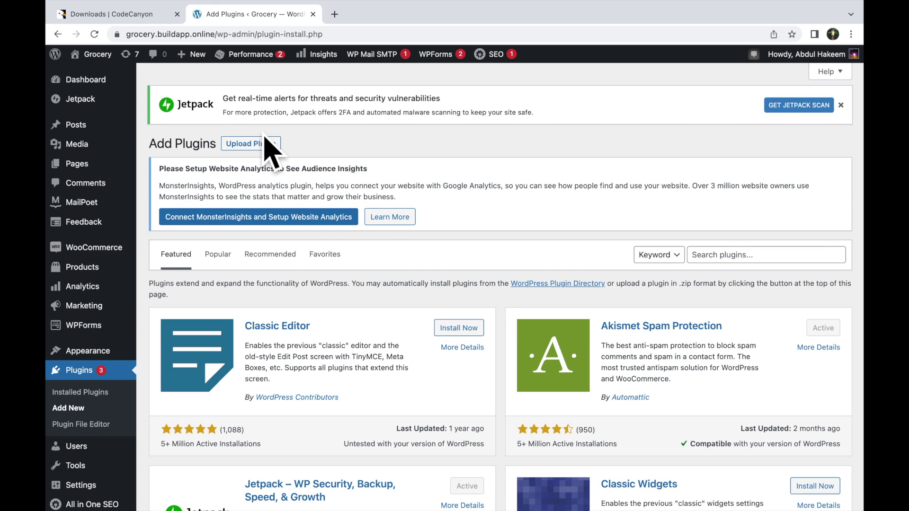
# - Upload build-app-online.zip as a plugin, install it, and activate it
pyautogui.click(251, 144)
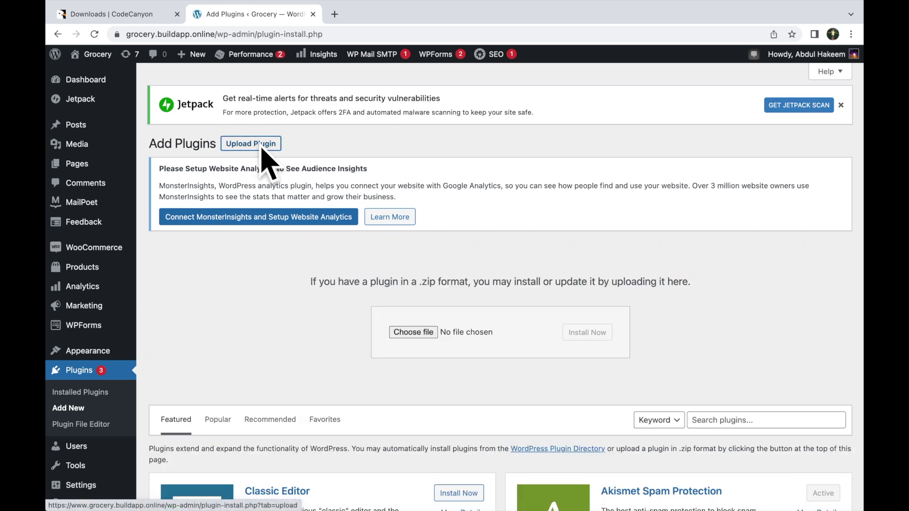
pyautogui.click(413, 332)
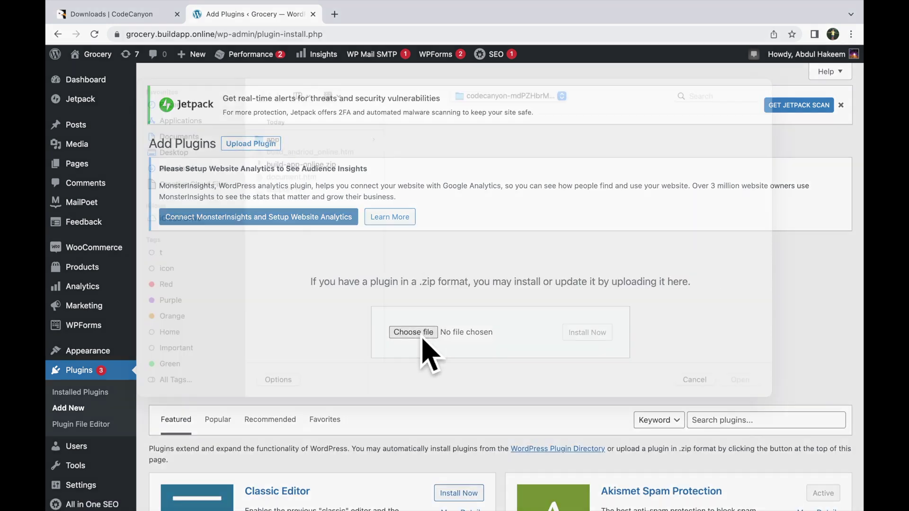
pyautogui.click(301, 182)
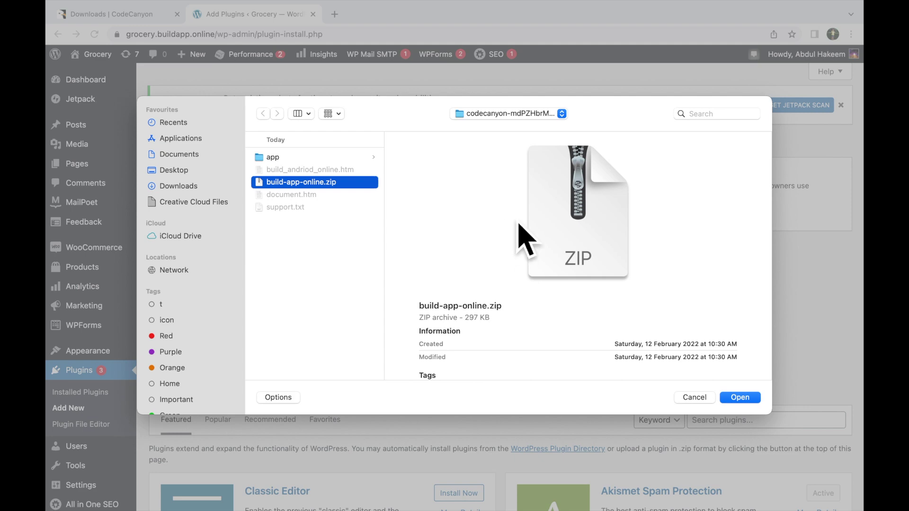
pyautogui.click(739, 397)
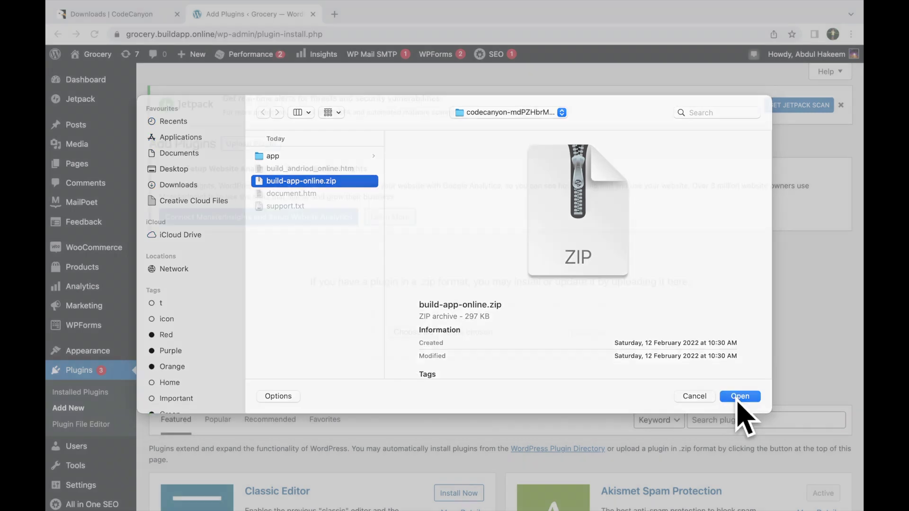
pyautogui.click(586, 333)
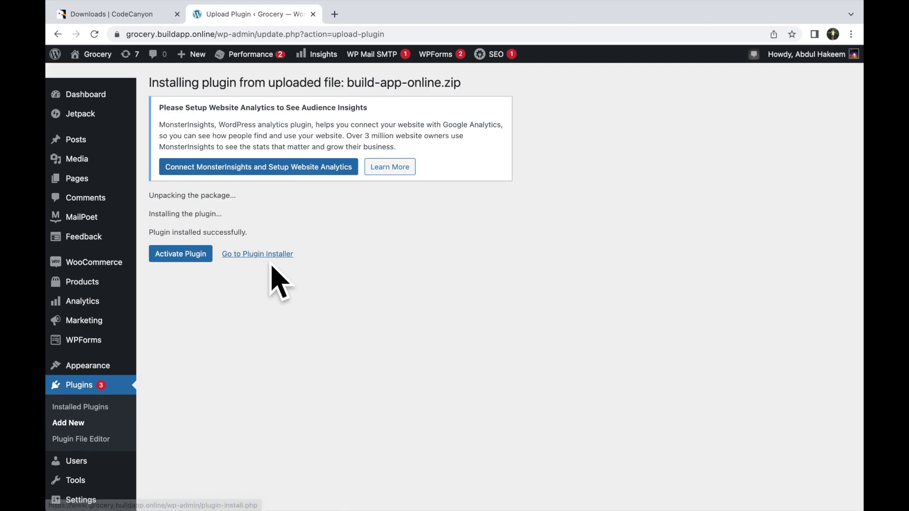
pyautogui.click(180, 253)
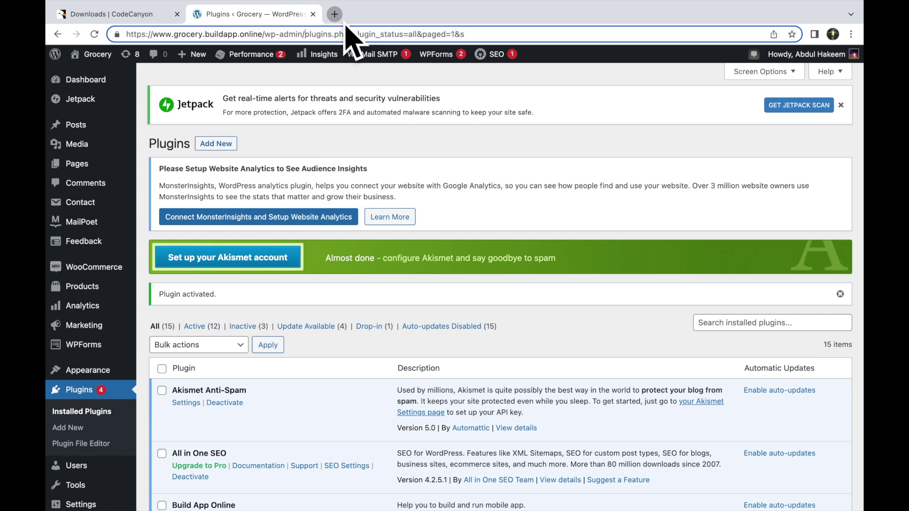
pyautogui.click(334, 13)
pyautogui.write('app')
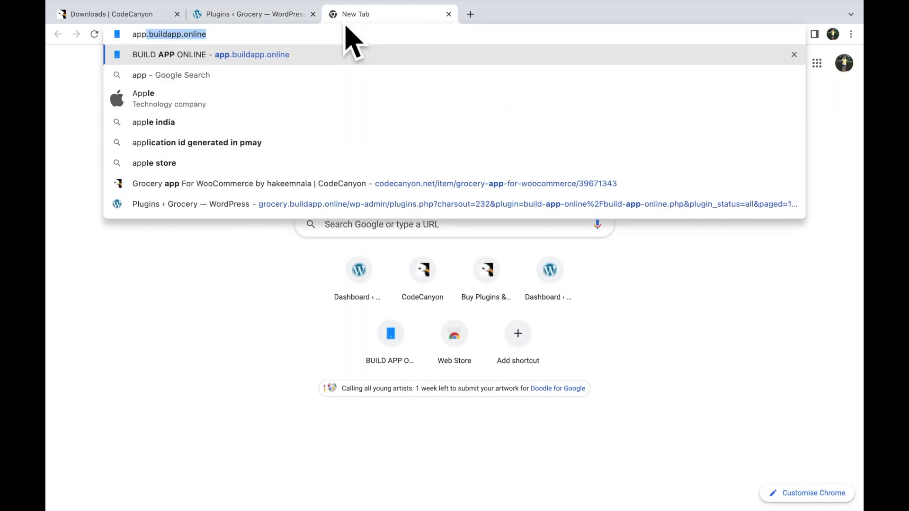
pyautogui.write('.')
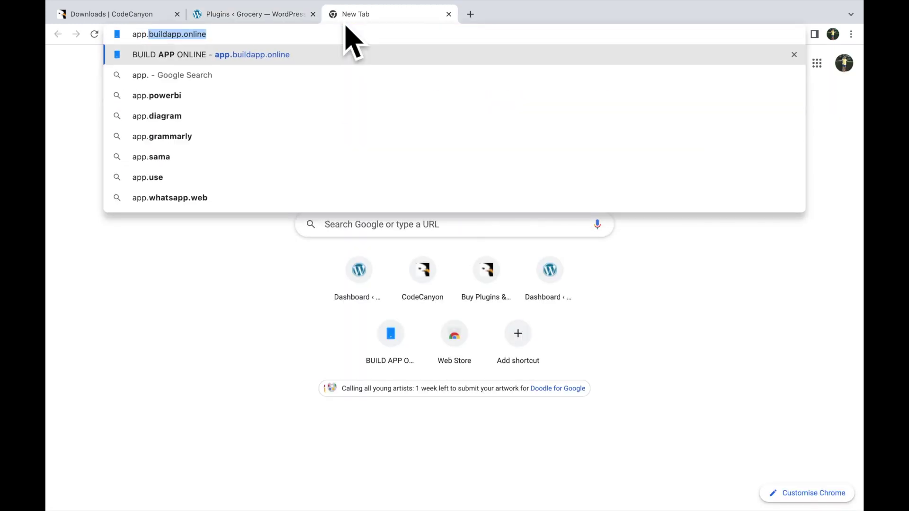
pyautogui.write('buildapp')
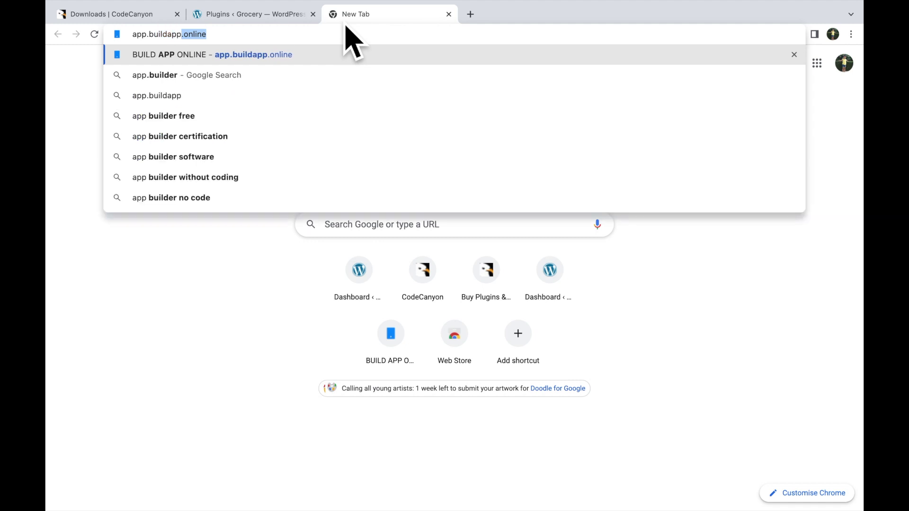
pyautogui.write('.online')
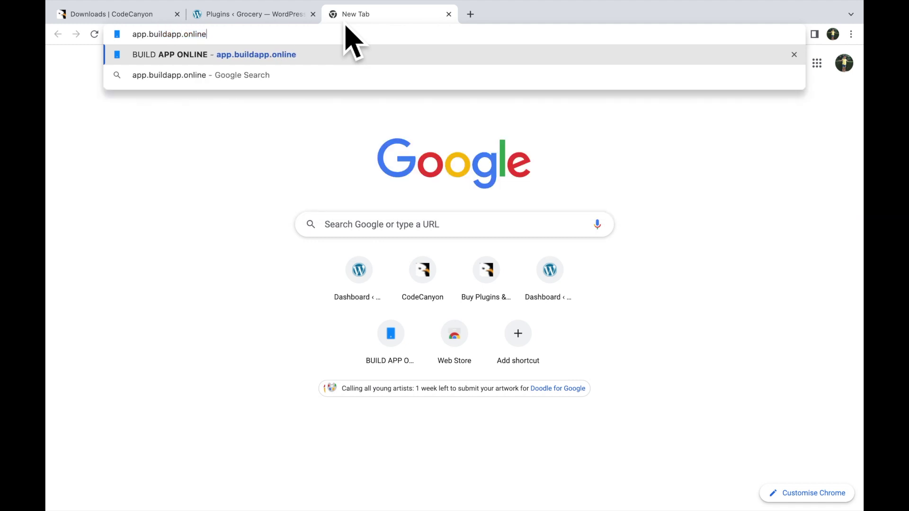
# - Load app.buildapp.online and copy the grocery site URL from the WordPress tab
pyautogui.press('Return')
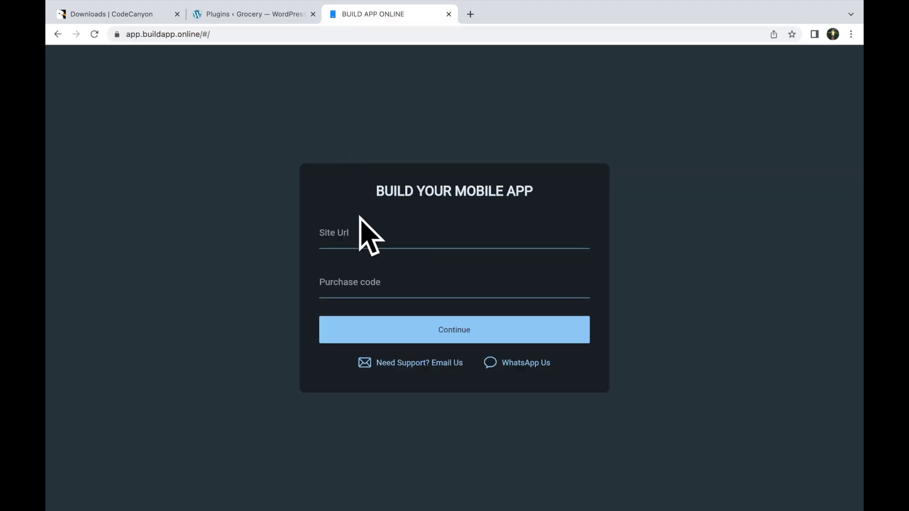
pyautogui.click(256, 17)
pyautogui.moveTo(264, 34); pyautogui.dragTo(169, 34)
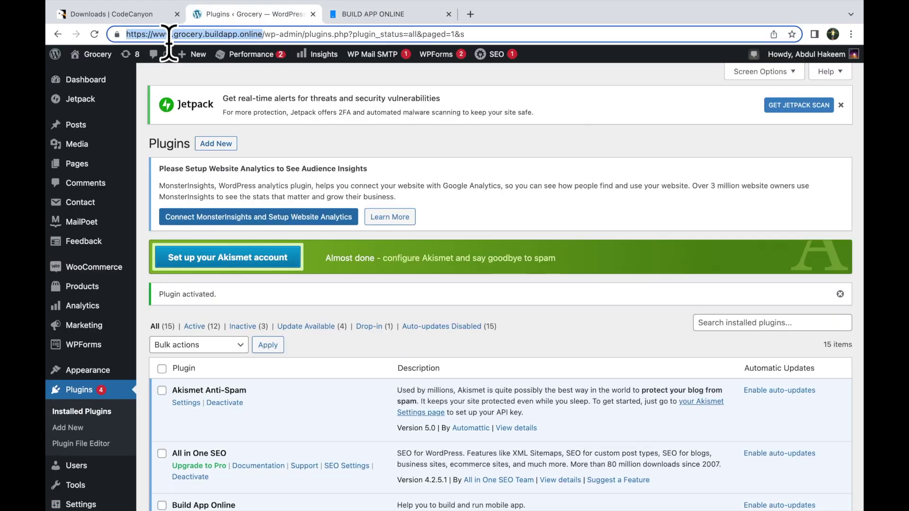
pyautogui.hotkey('ctrl', 'c')
# - Paste the grocery site URL into Site Url and paste the purchase code
pyautogui.click(384, 15)
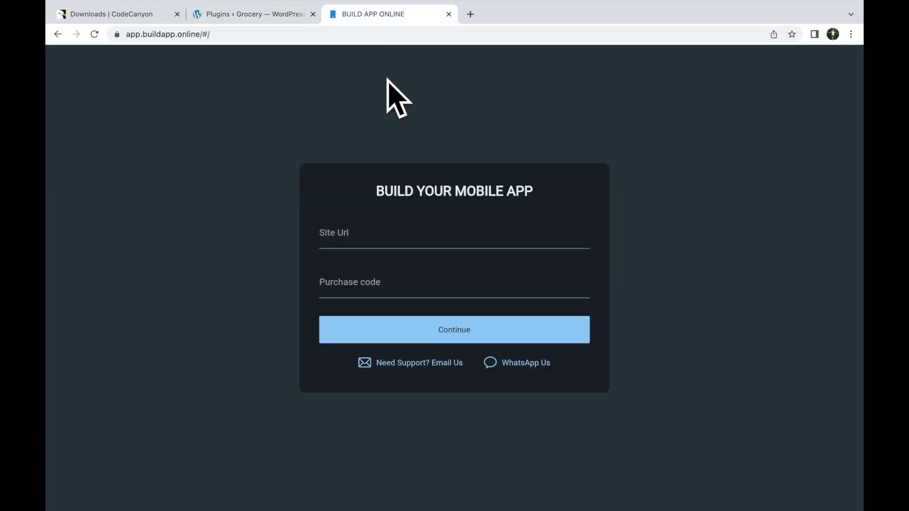
pyautogui.click(426, 240)
pyautogui.hotkey('ctrl', 'v')
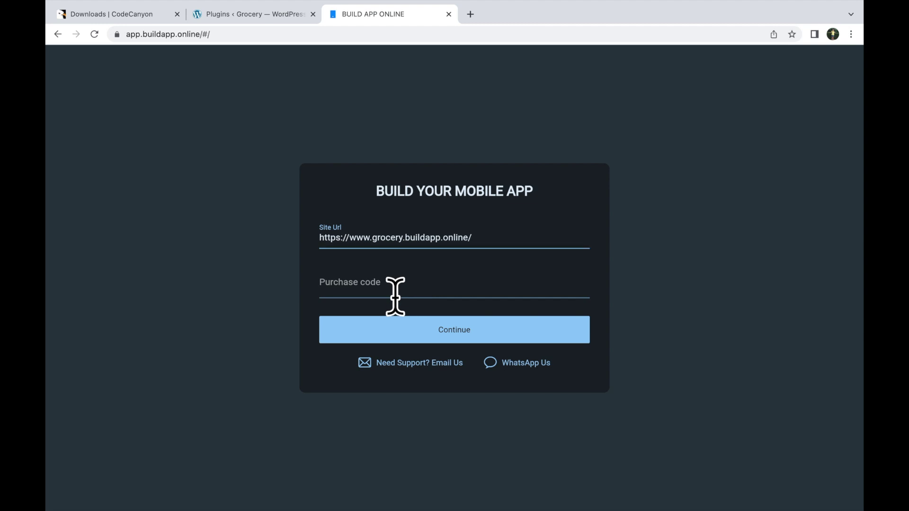
pyautogui.click(396, 286)
pyautogui.hotkey('ctrl', 'v')
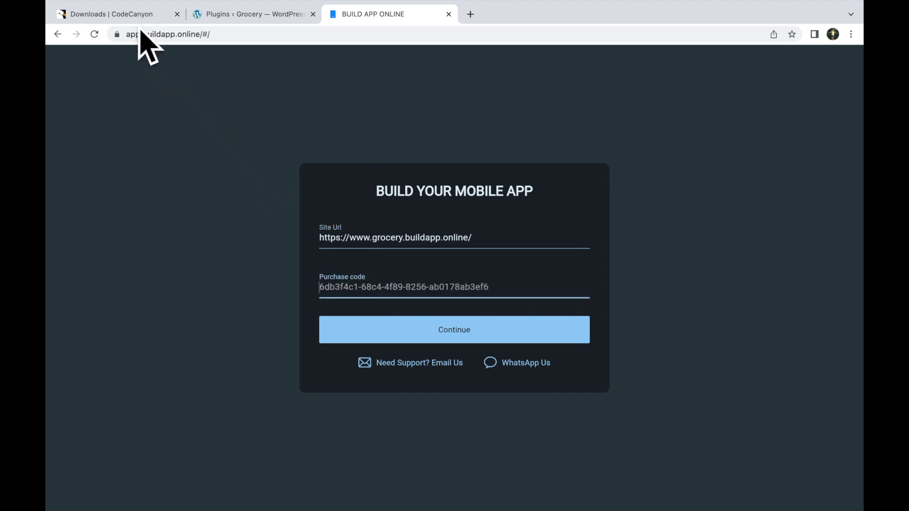
# - Rate Grocery app For WooCommerce five stars with Customer Support as the reason
pyautogui.click(112, 13)
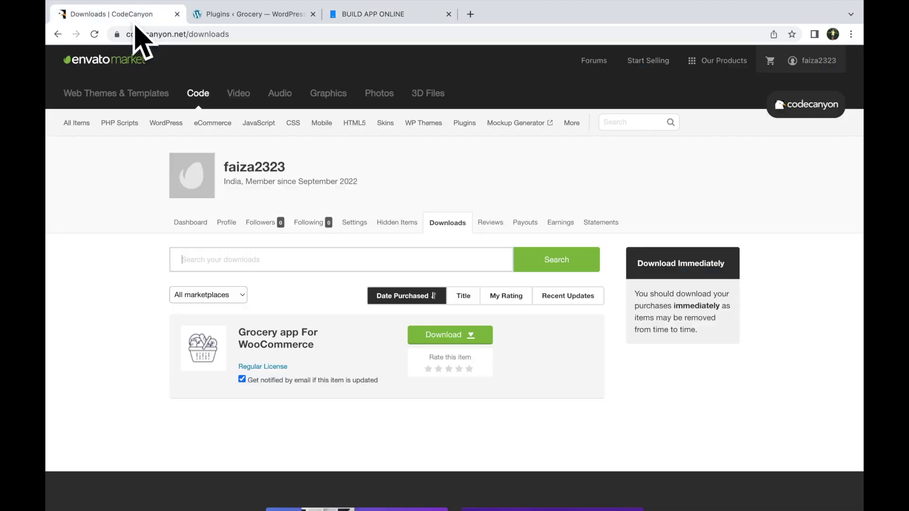
pyautogui.click(810, 60)
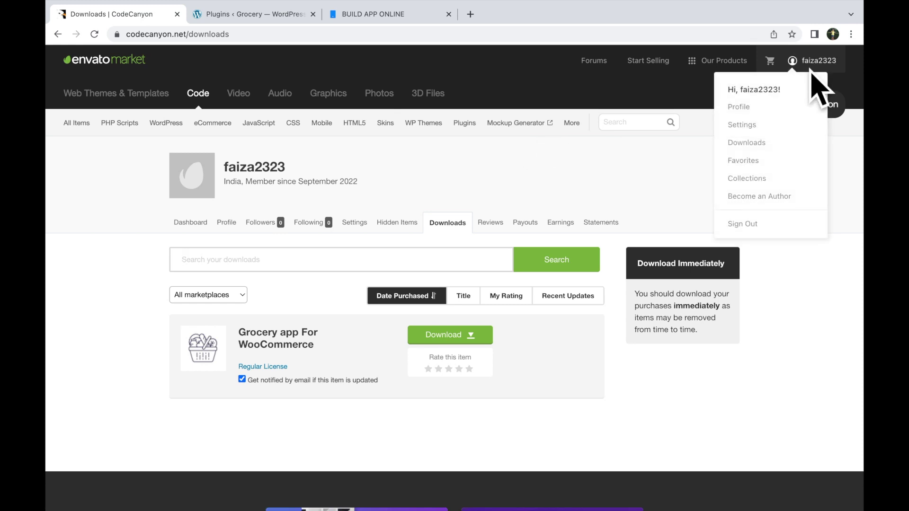
pyautogui.click(746, 143)
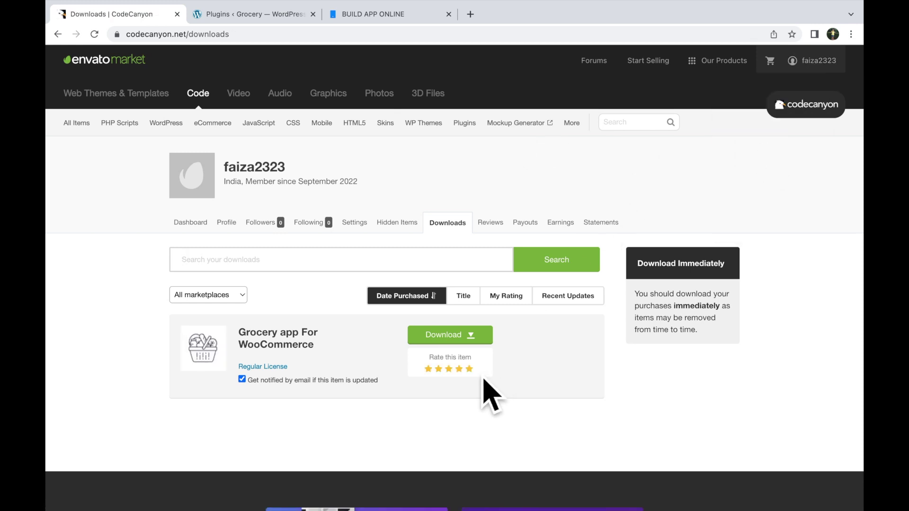
pyautogui.click(469, 369)
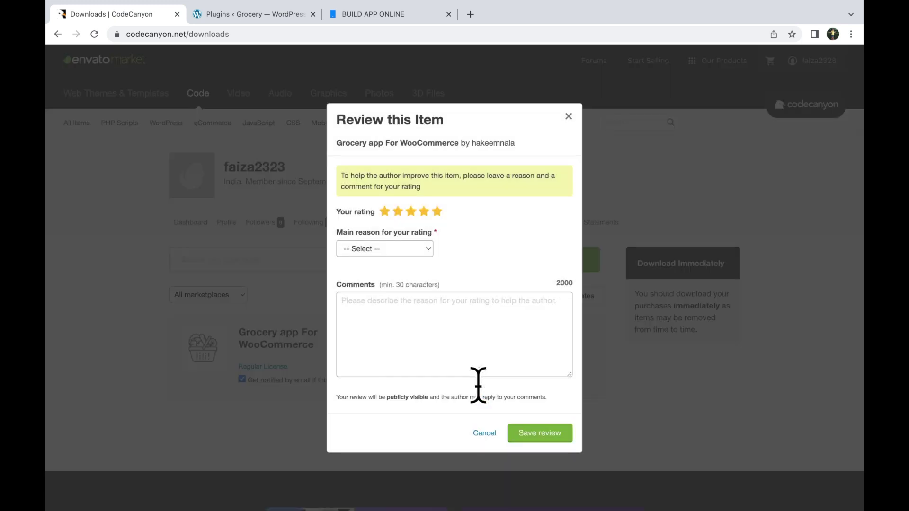
pyautogui.click(428, 249)
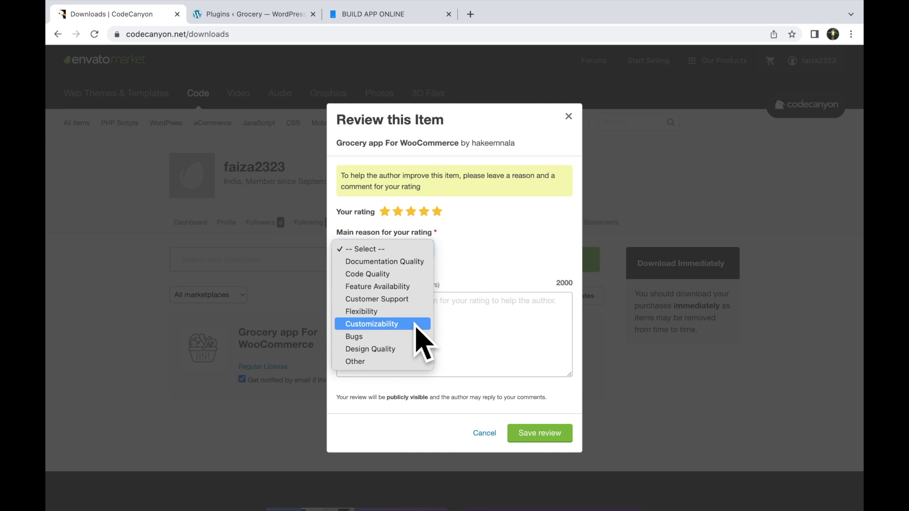
pyautogui.click(412, 299)
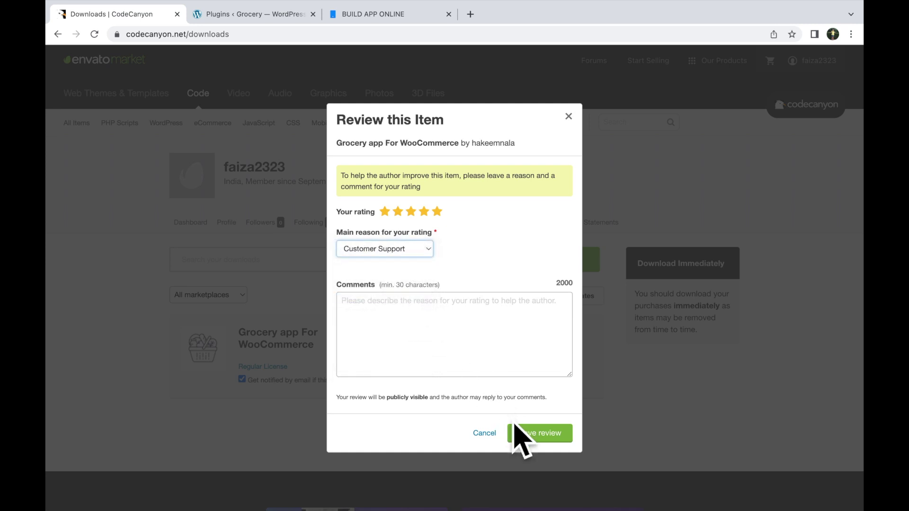
pyautogui.click(539, 433)
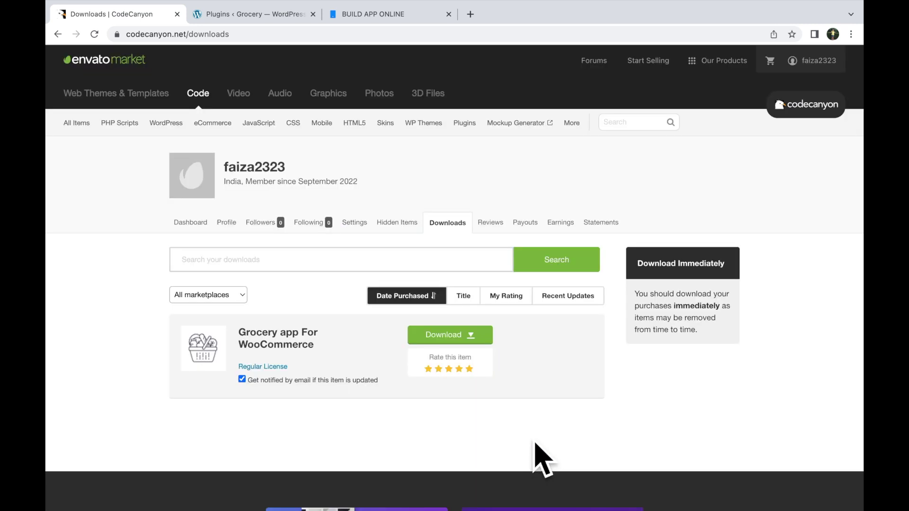
# - Download the license certificate and purchase code as a text file and show it in Finder
pyautogui.click(477, 336)
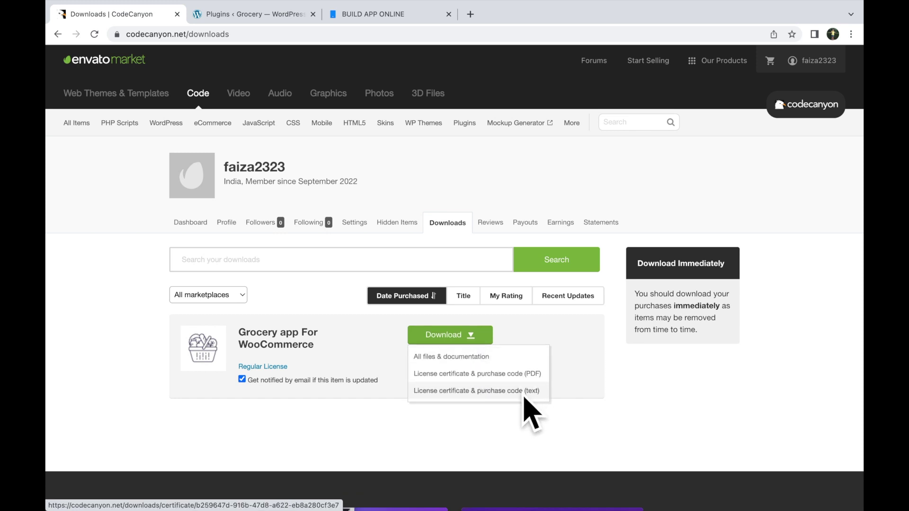
pyautogui.click(530, 398)
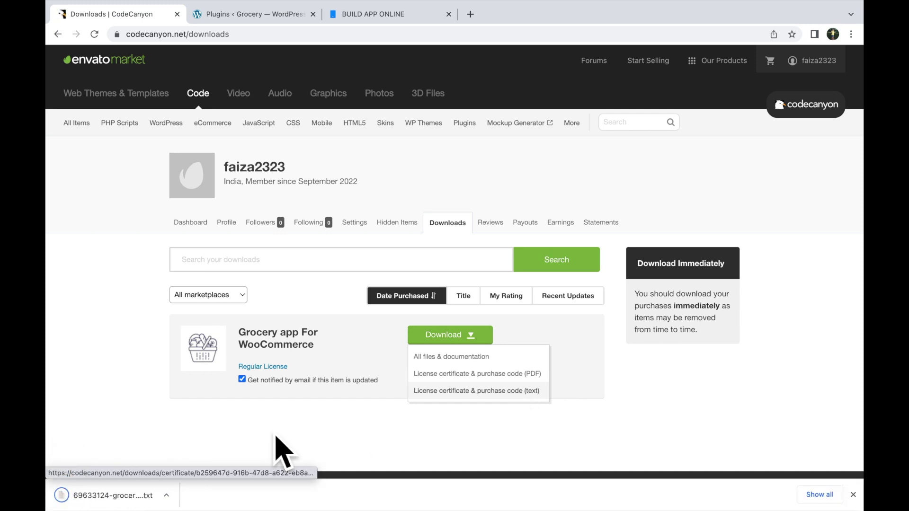
pyautogui.click(167, 495)
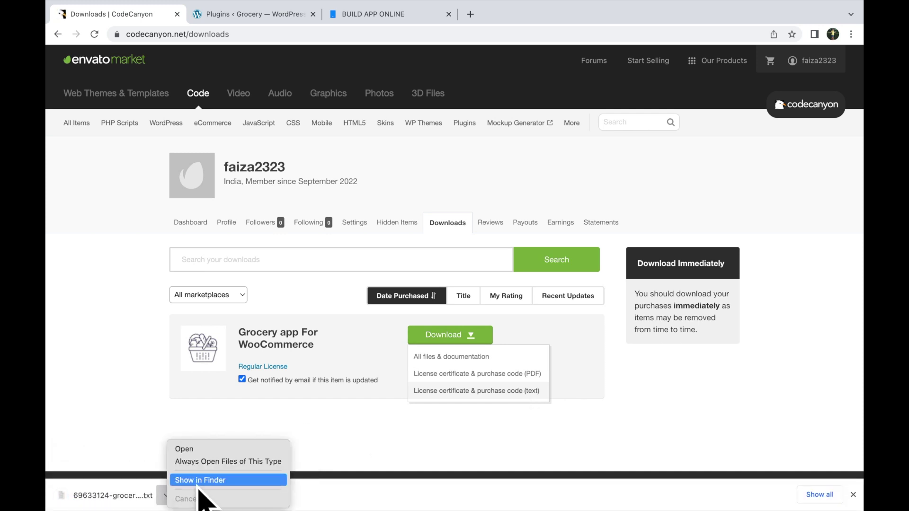
pyautogui.click(201, 481)
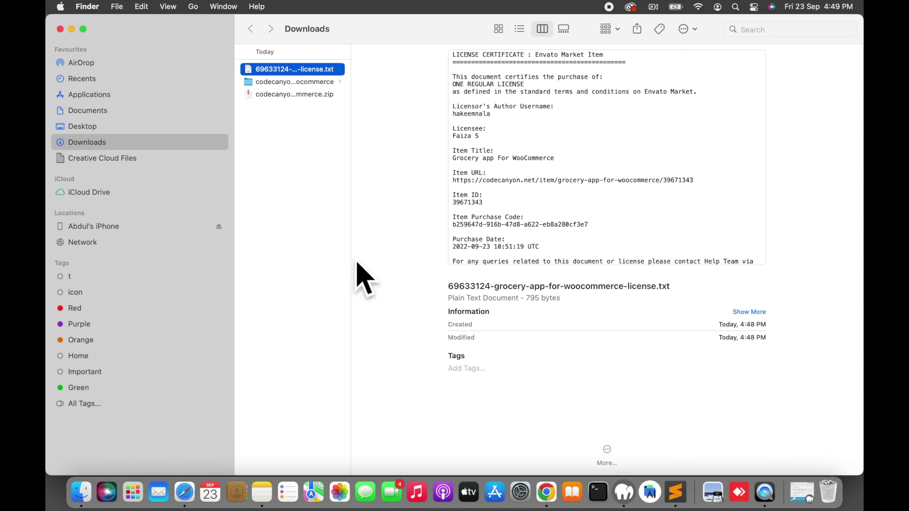
# - Open the license file in TextEdit, copy the purchase code, and return to Build App Online
pyautogui.rightClick(313, 69)
pyautogui.moveTo(336, 91)
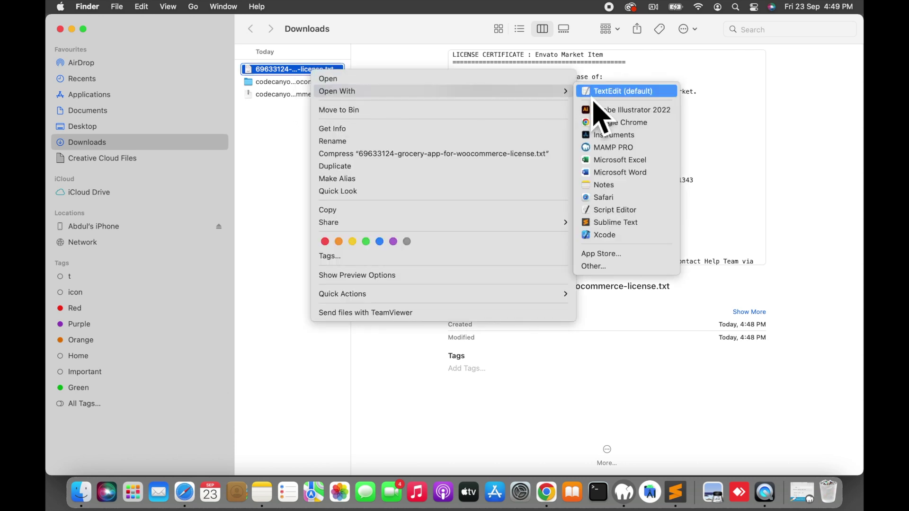
pyautogui.click(589, 90)
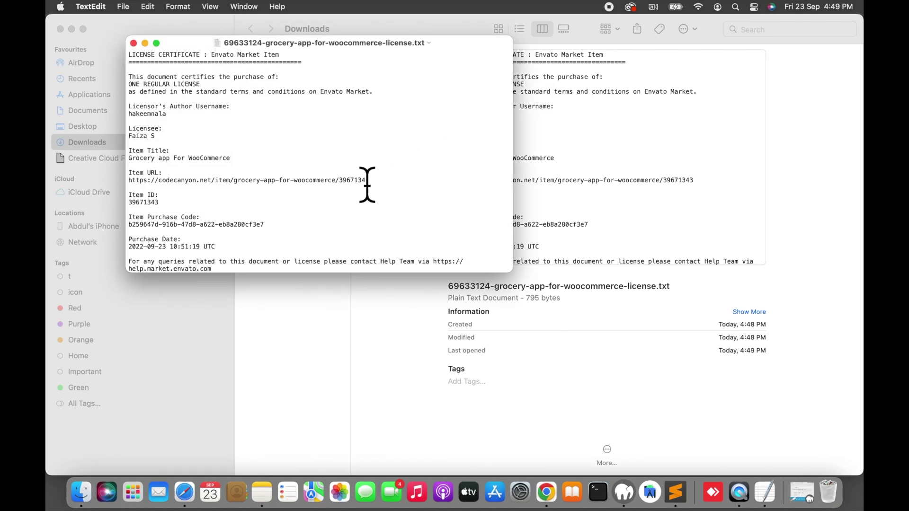
pyautogui.tripleClick(172, 224)
pyautogui.press('super+c')
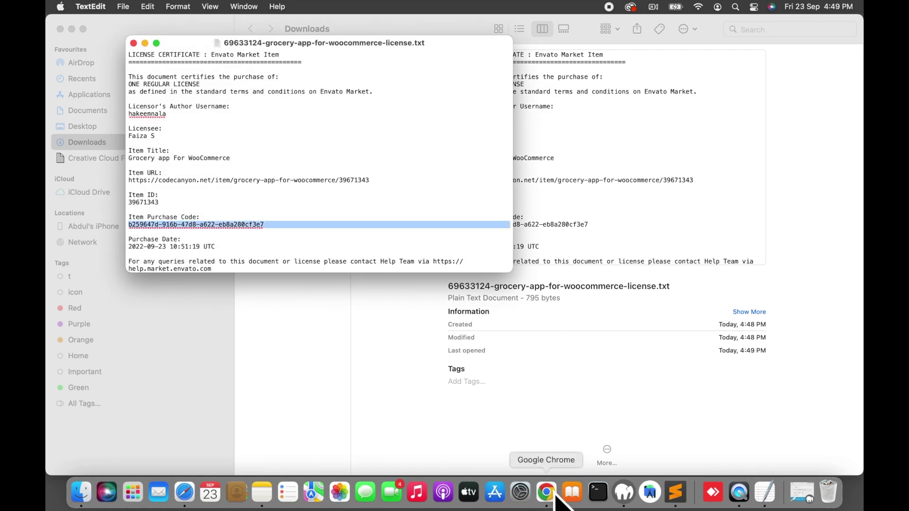
pyautogui.click(545, 492)
pyautogui.click(369, 13)
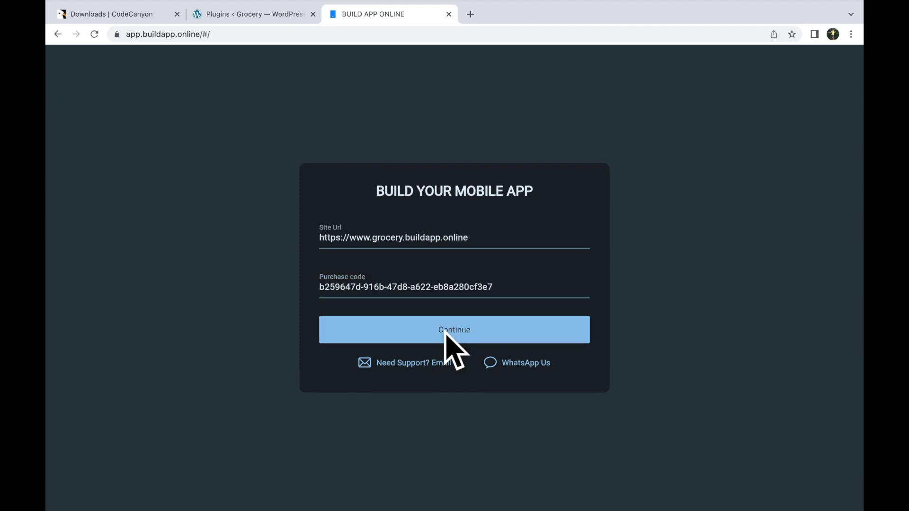
# - Submit the site URL and purchase code, then paste the WooCommerce consumer key and secret
pyautogui.click(445, 334)
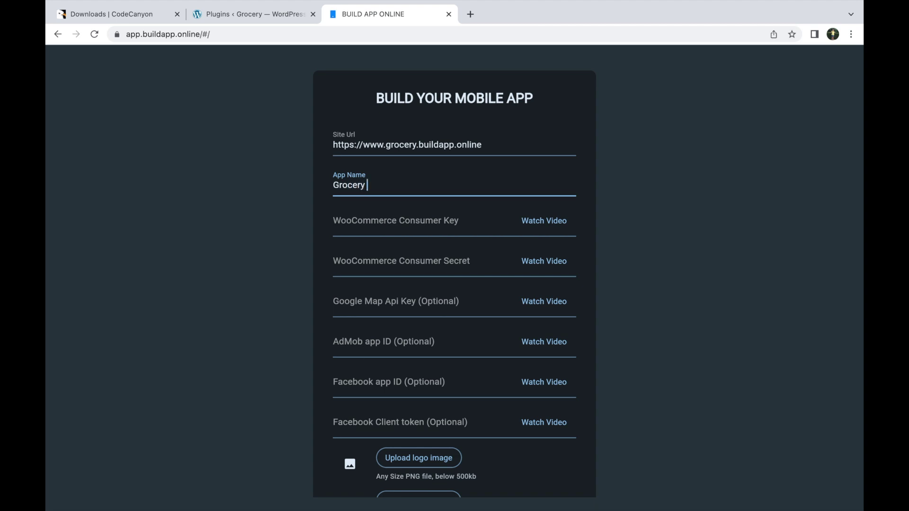
pyautogui.click(429, 224)
pyautogui.hotkey('ctrl', 'v')
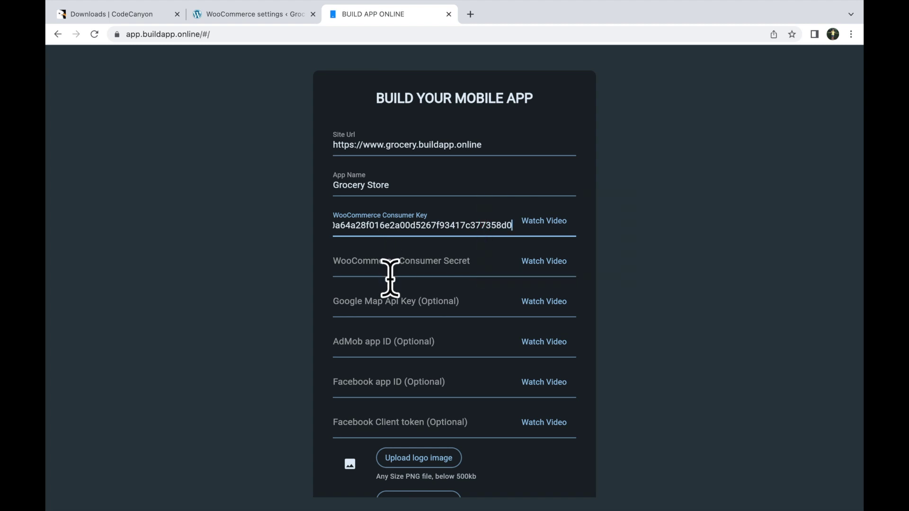
pyautogui.click(390, 269)
pyautogui.hotkey('ctrl', 'v')
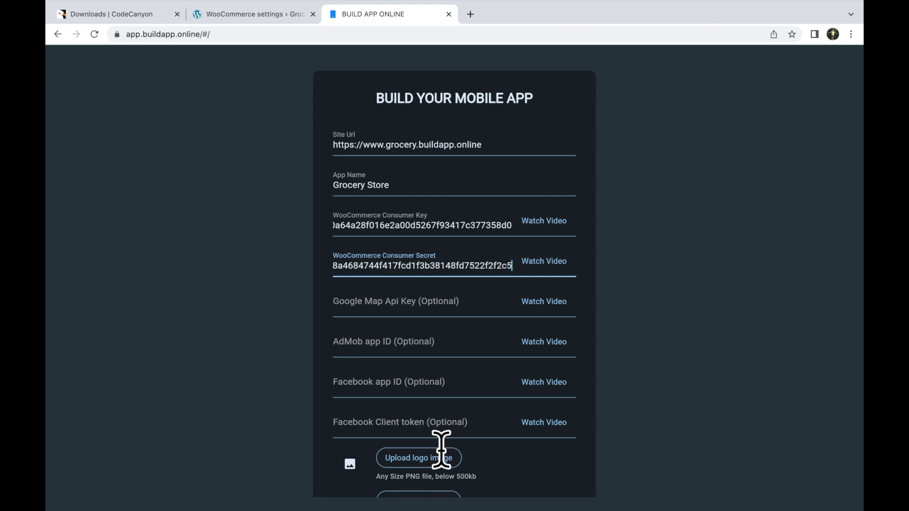
pyautogui.click(438, 460)
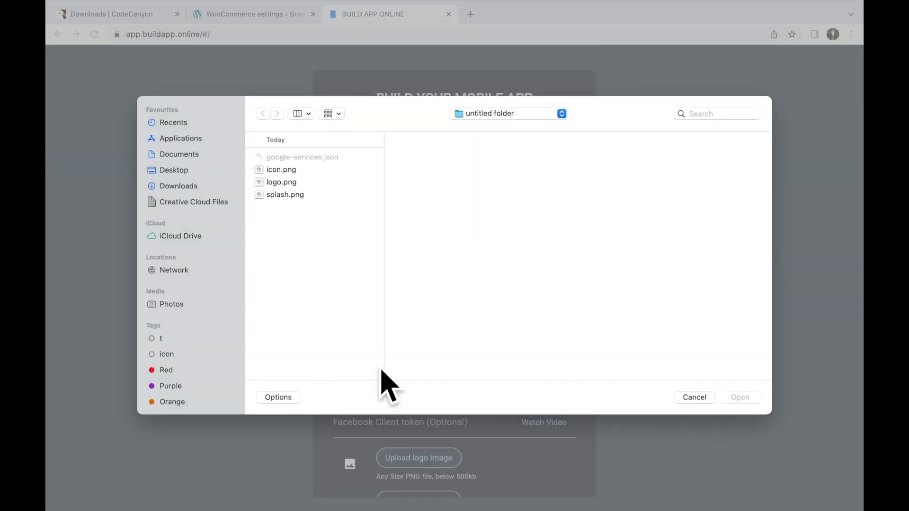
# - Upload logo.png, icon.png and splash.png as the app logo, icon and splash image
pyautogui.doubleClick(281, 183)
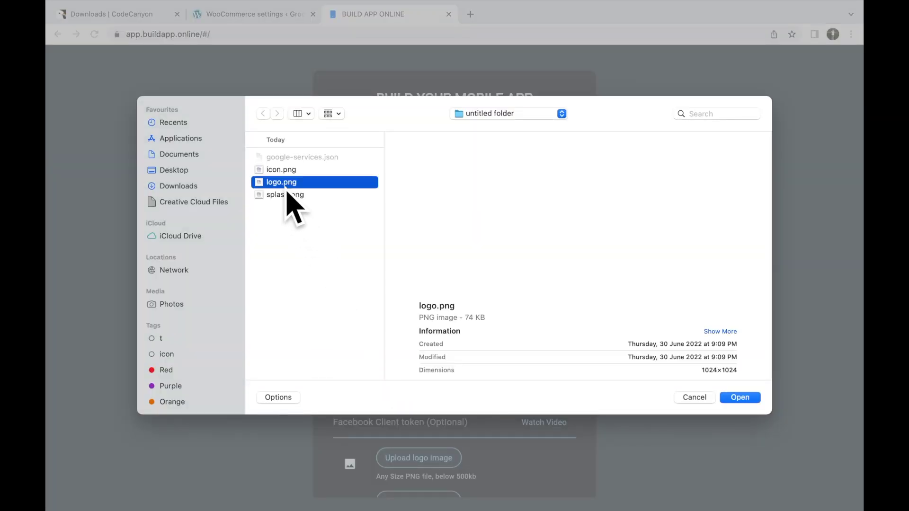
pyautogui.scroll(-1, 431, 343)
pyautogui.scroll(-3, 432, 343)
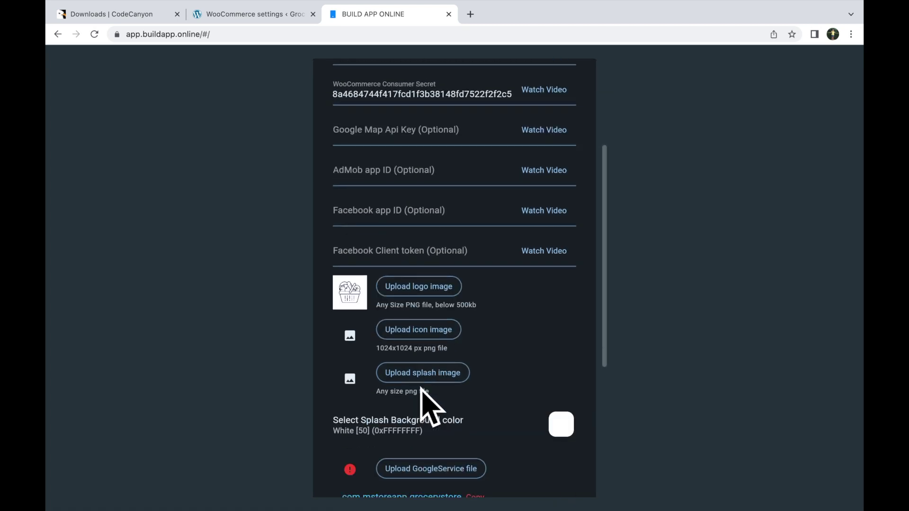
pyautogui.click(418, 330)
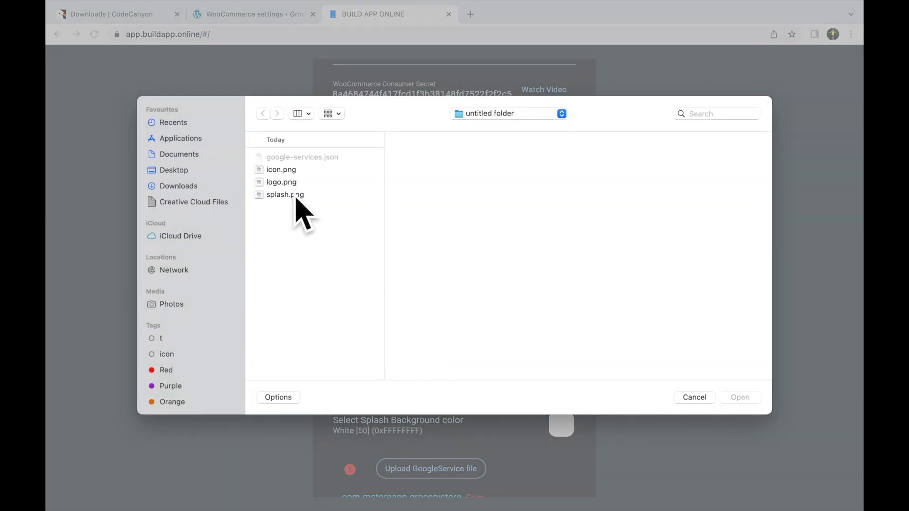
pyautogui.doubleClick(281, 169)
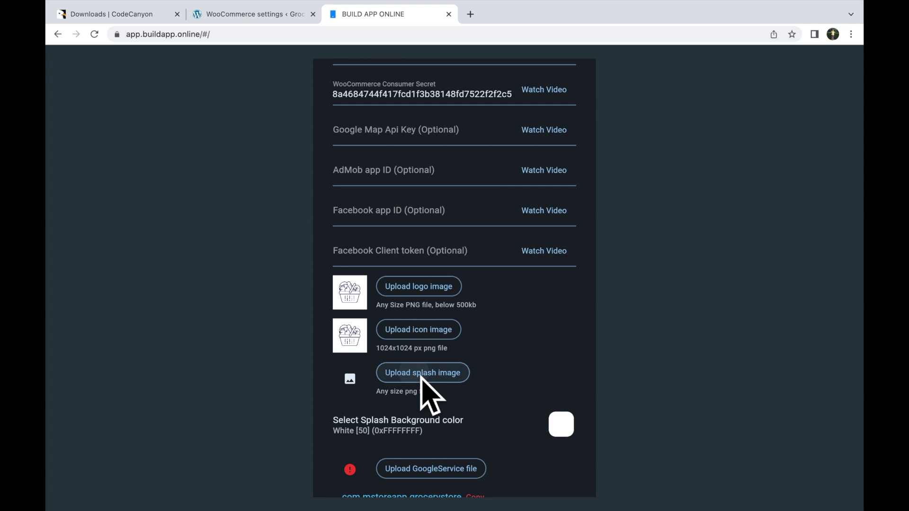
pyautogui.click(422, 373)
pyautogui.doubleClick(282, 193)
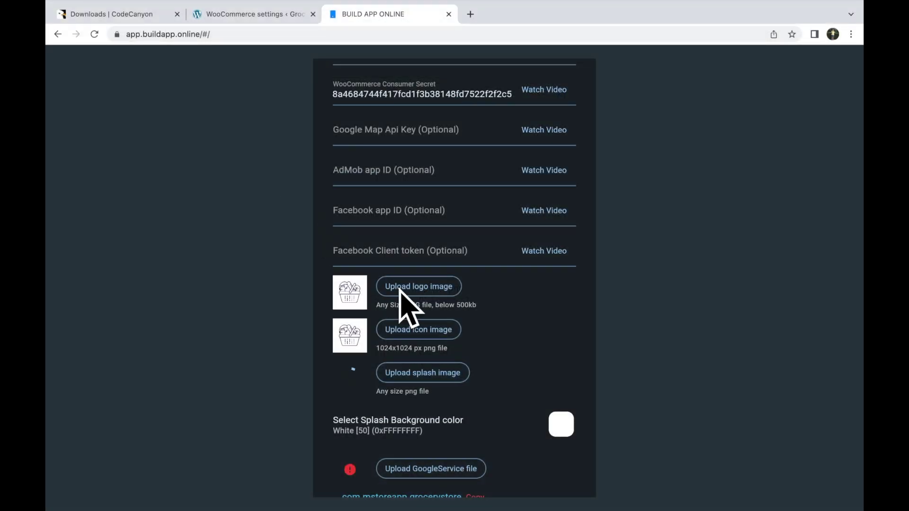
# - Attach google-services.json and save the app configuration
pyautogui.click(431, 469)
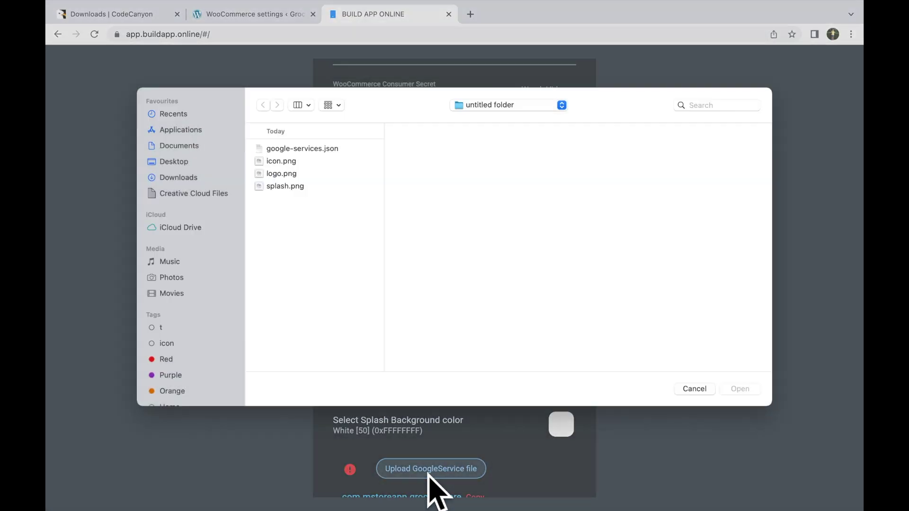
pyautogui.click(299, 156)
pyautogui.doubleClick(299, 157)
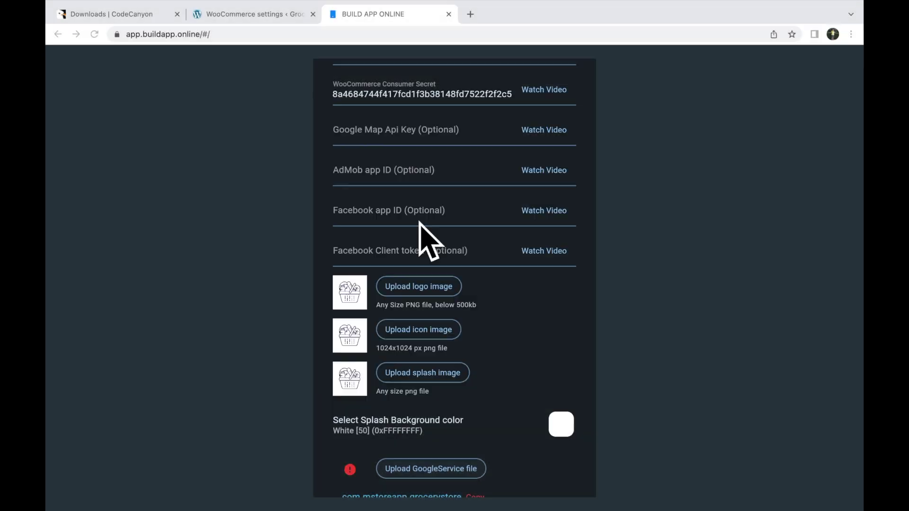
pyautogui.scroll(-5, 462, 270)
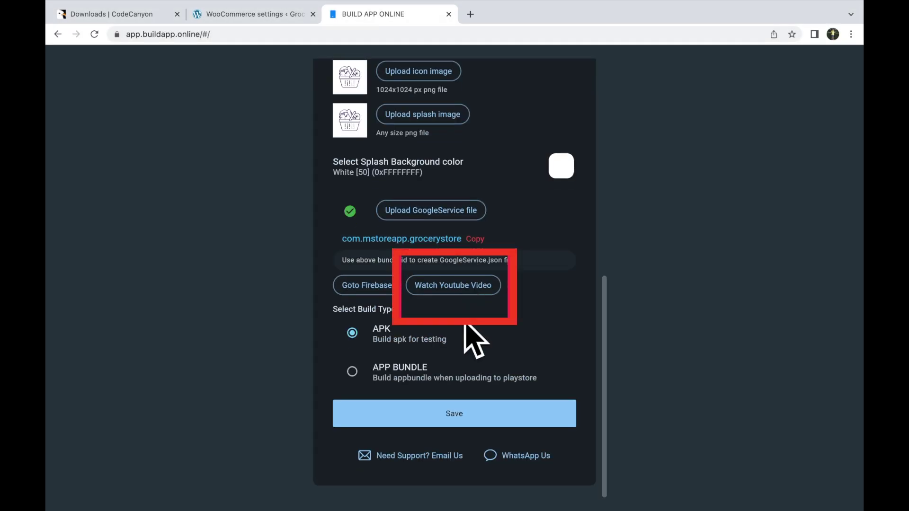
pyautogui.click(465, 419)
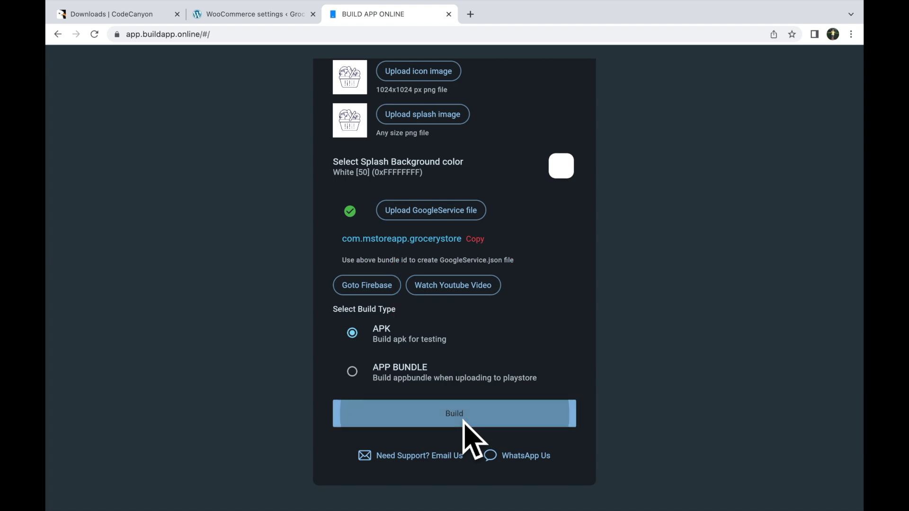
# - Build the Grocery Store APK and download AndroidBuild.zip, then show its download options
pyautogui.click(463, 419)
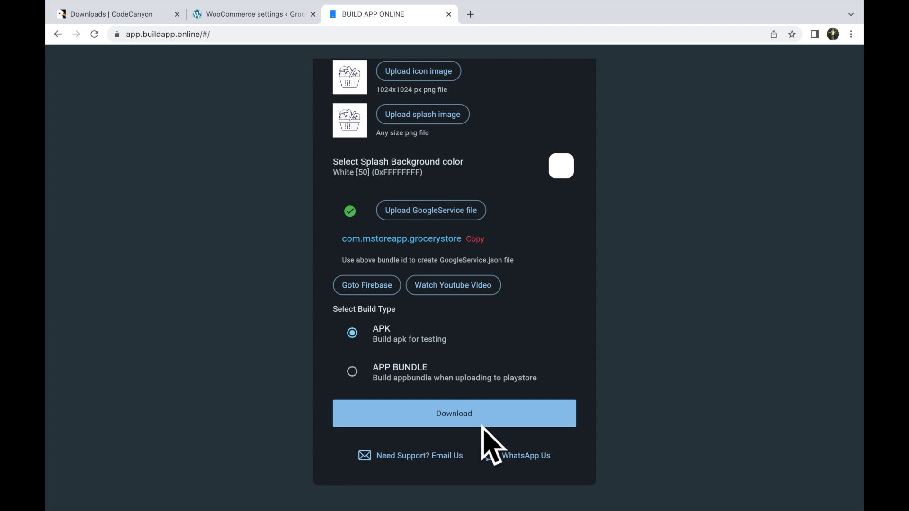
pyautogui.click(483, 425)
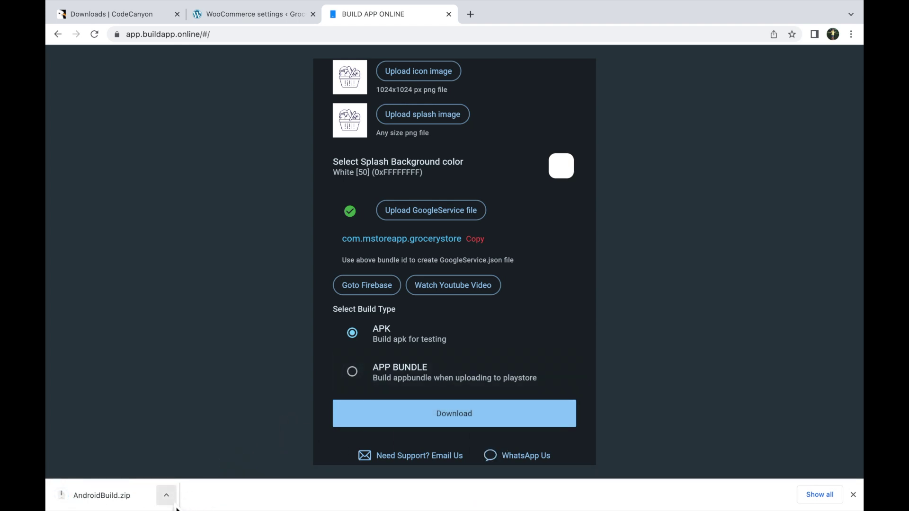
pyautogui.click(166, 495)
# - Extract AndroidBuild.zip in Finder and select mstoreapp_production_release.apk in androidBuild
pyautogui.click(202, 479)
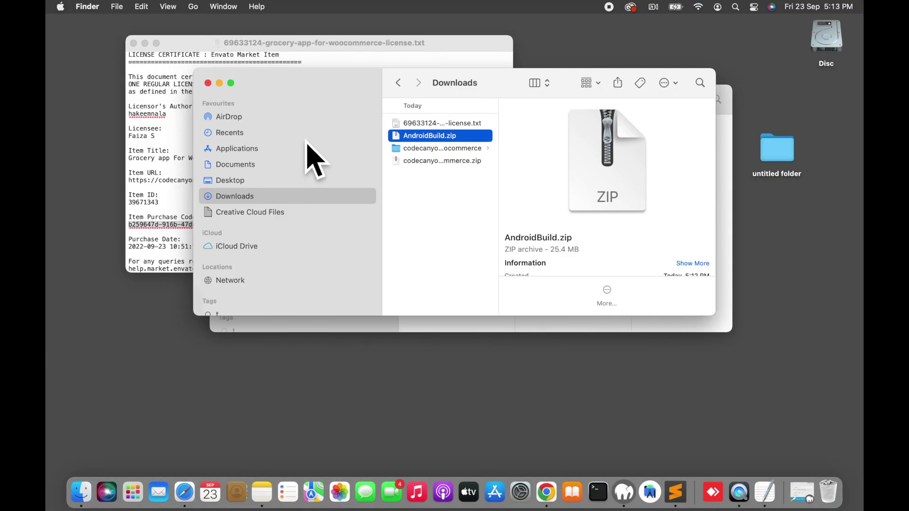
pyautogui.doubleClick(428, 136)
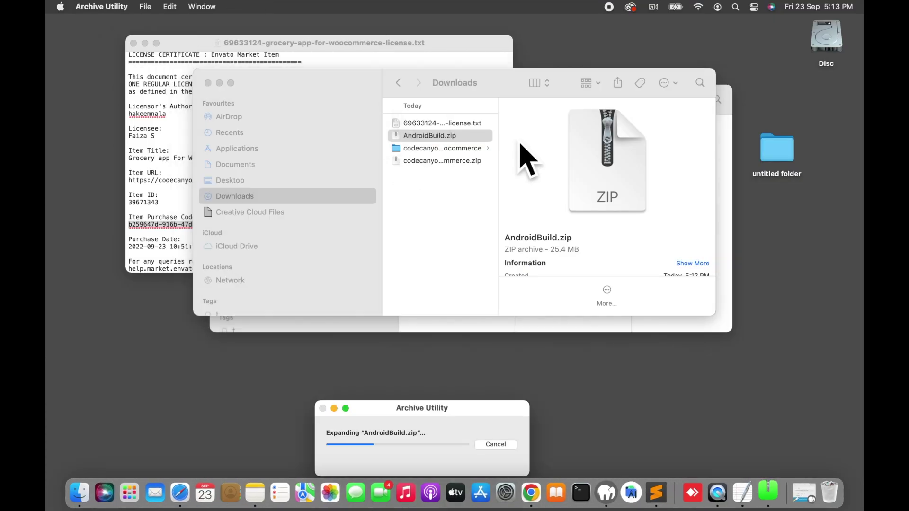
pyautogui.click(540, 125)
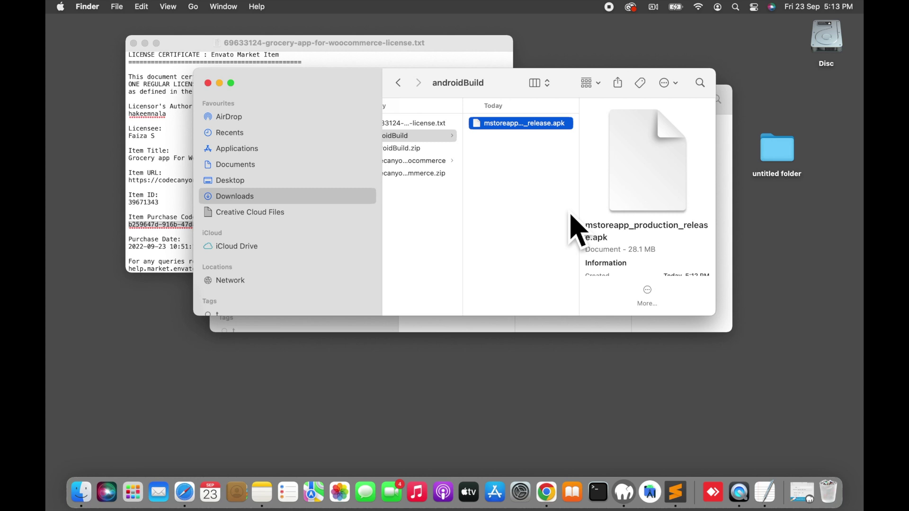
# - Bring Chrome's Build App Online build page back in front of Finder
pyautogui.click(546, 492)
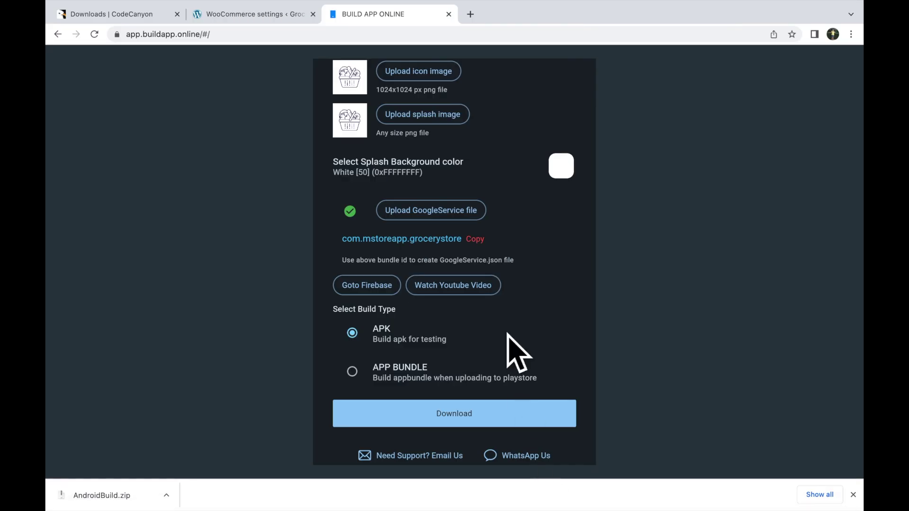